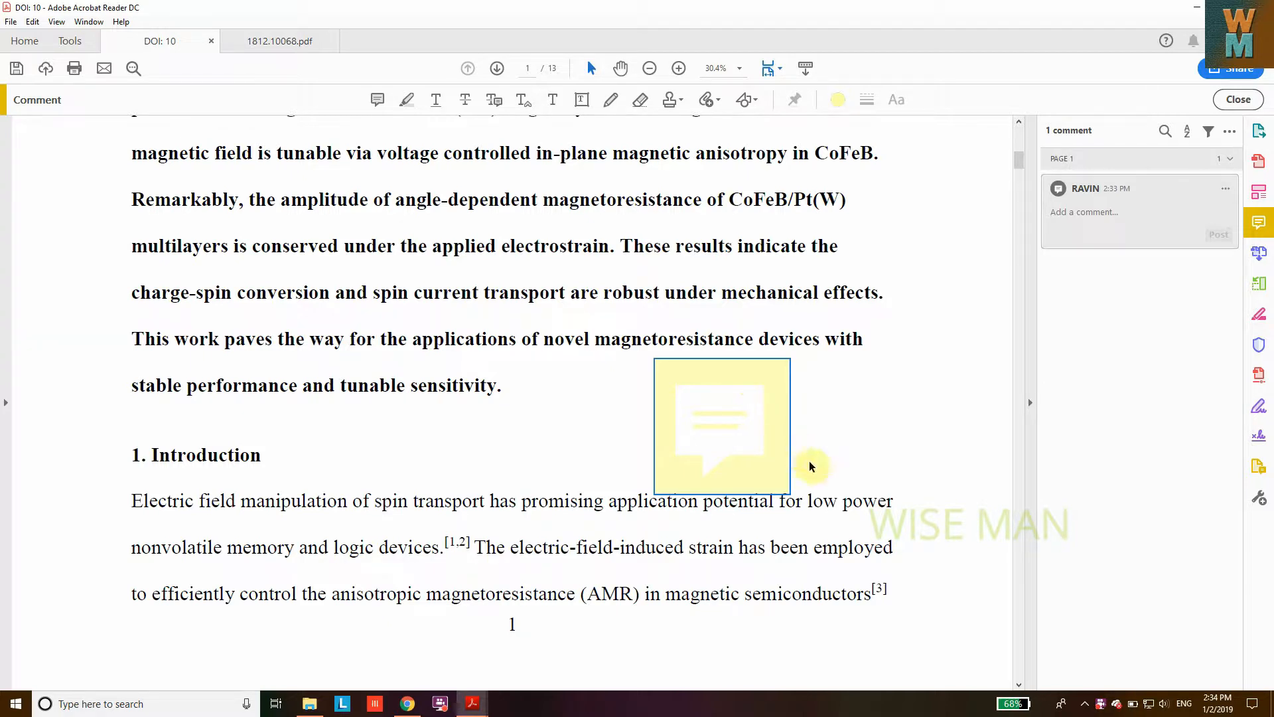
- Delete the empty sticky note beside the "1. Introduction" heading and hide the comments list
{"action": "left_click", "coordinate": [1030, 397]}
{"action": "left_click", "coordinate": [902, 413]}
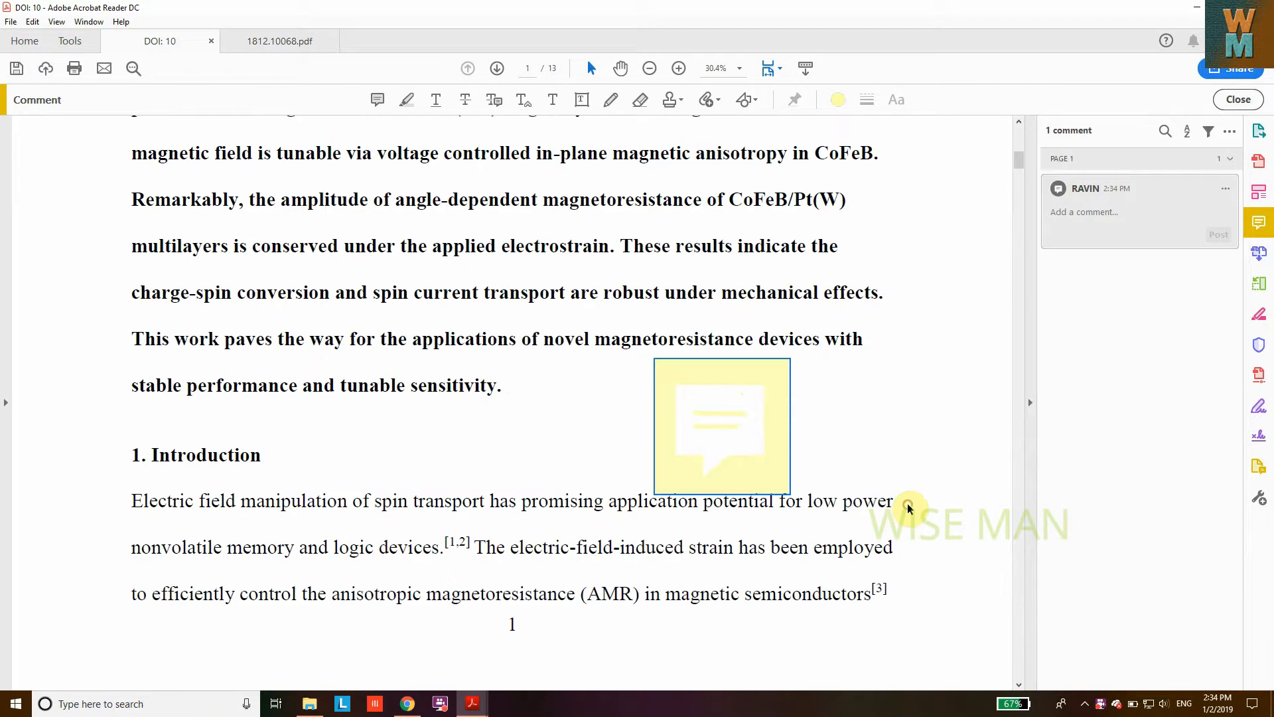
{"action": "key", "text": "Delete"}
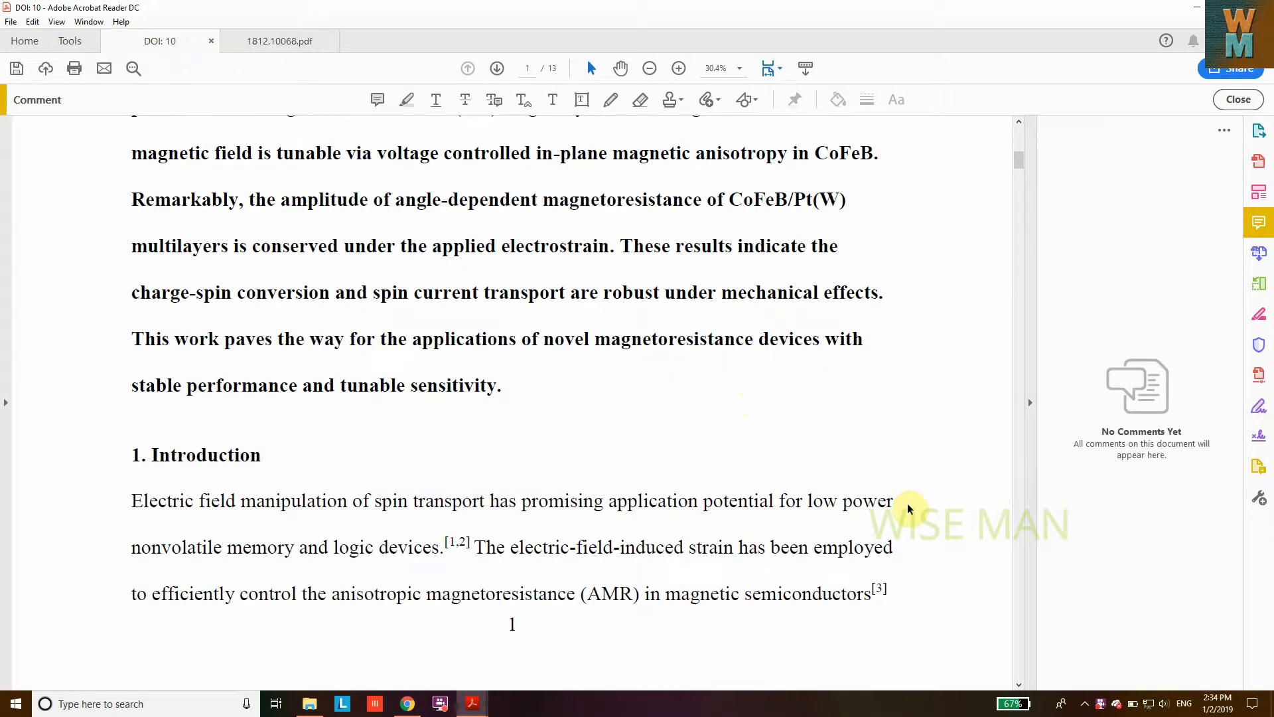
{"action": "left_click", "coordinate": [1030, 401]}
- Find the Keywords line on page 1 and select the phrase "voltage control of magnetism" in it
{"action": "scroll", "coordinate": [408, 312], "scroll_direction": "up", "scroll_amount": 12}
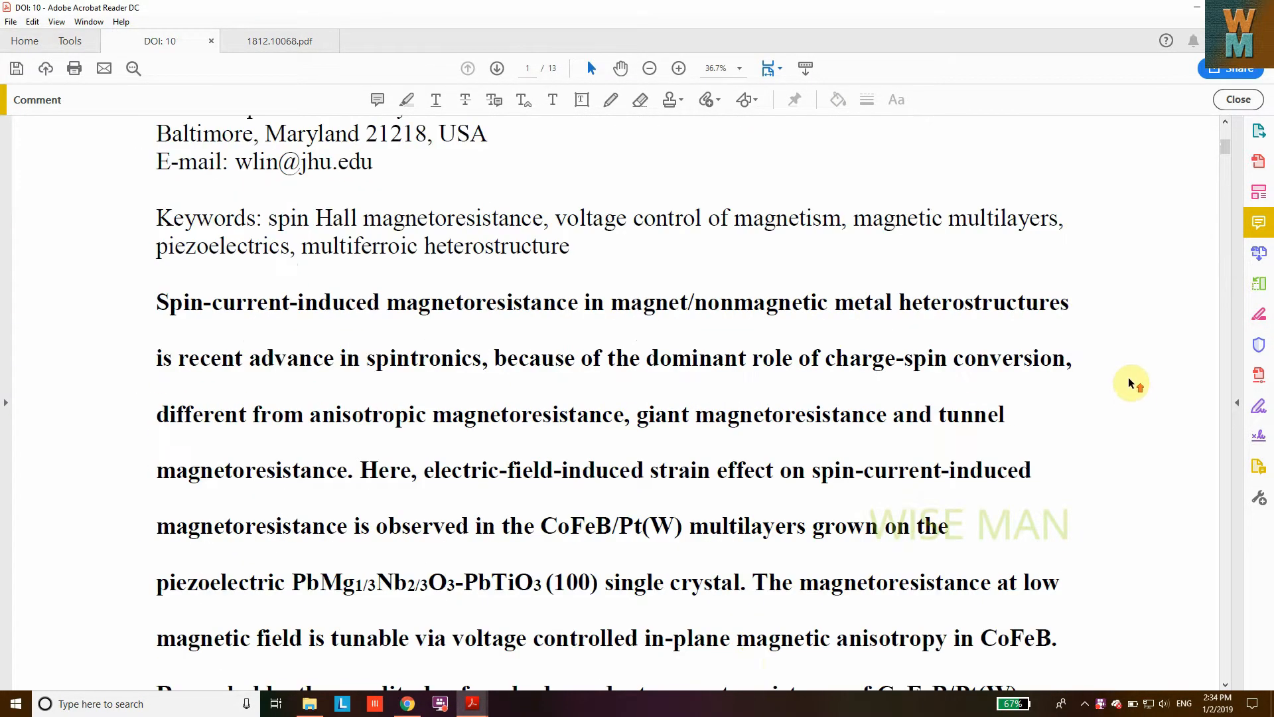
{"action": "scroll", "coordinate": [807, 293], "scroll_direction": "down", "scroll_amount": 12}
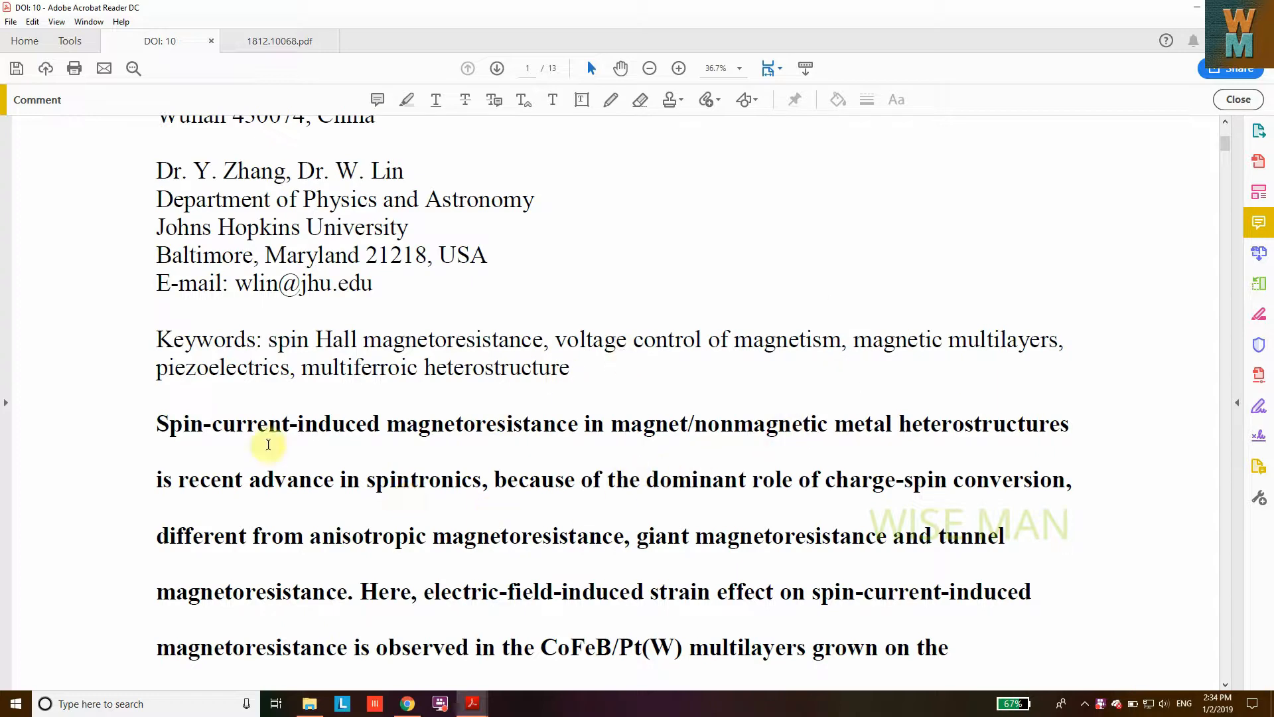
{"action": "left_click_drag", "start_coordinate": [556, 340], "coordinate": [792, 339]}
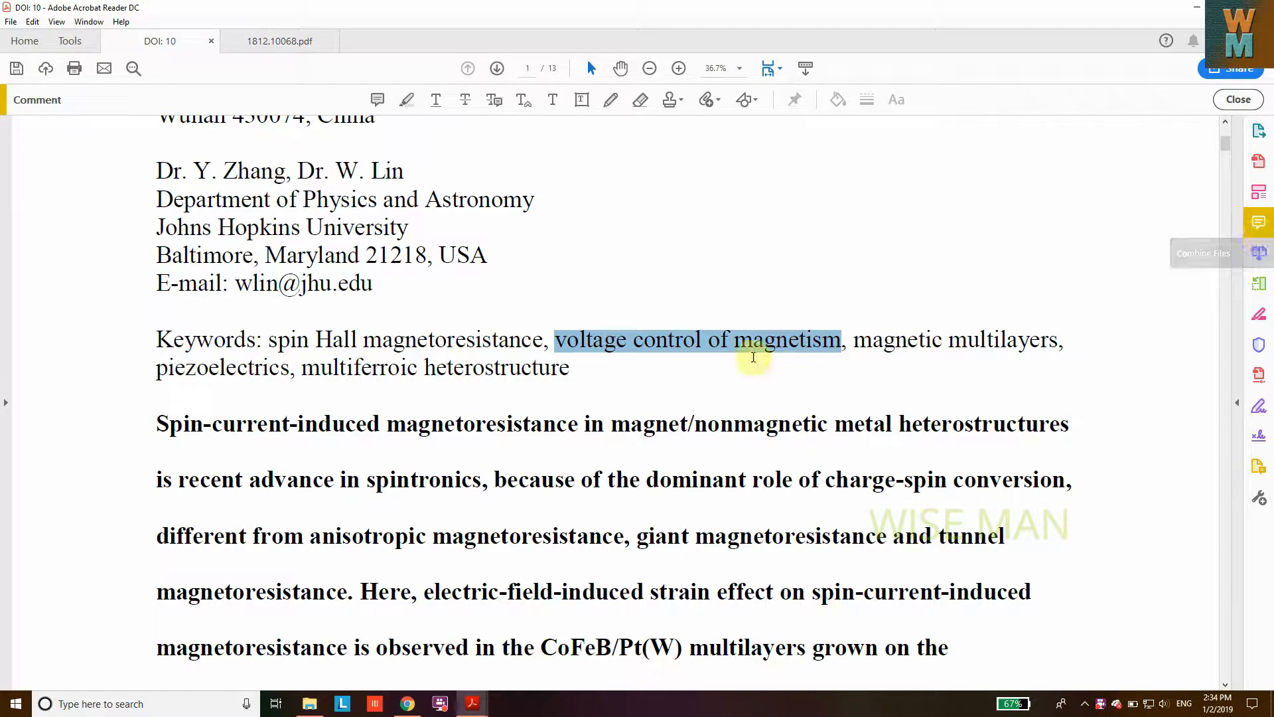
{"action": "left_click", "coordinate": [675, 332]}
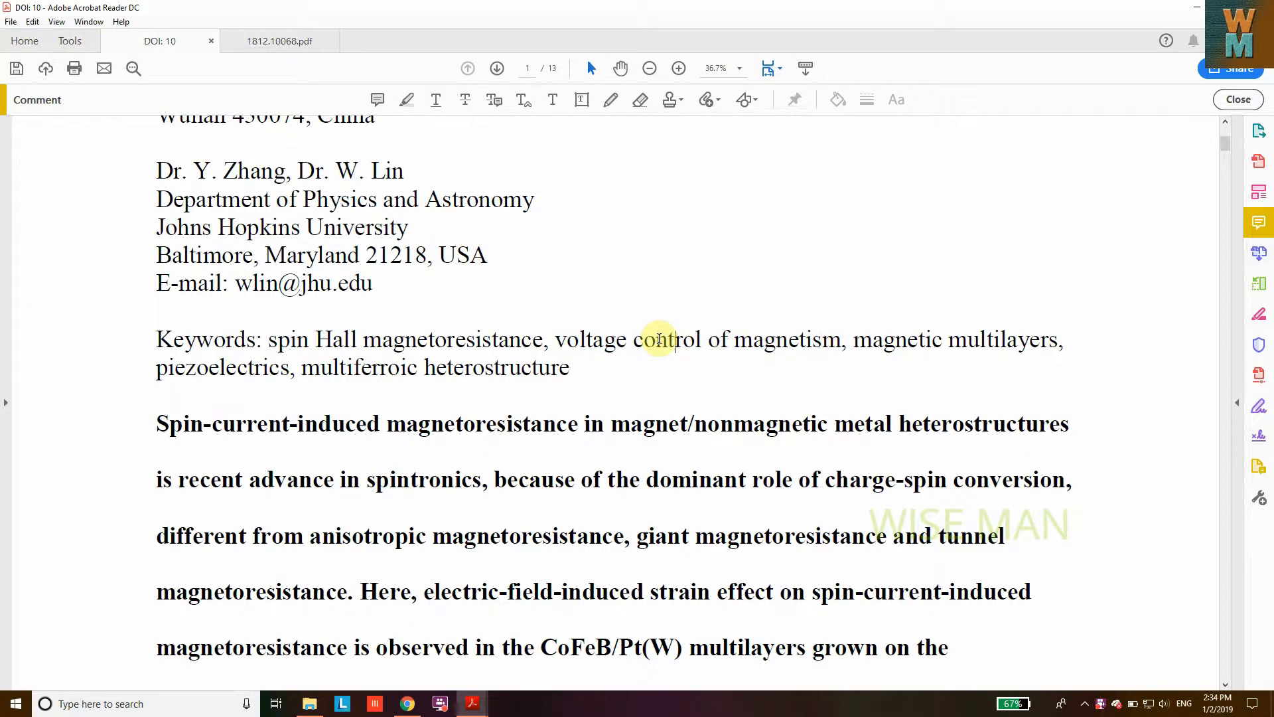
{"action": "left_click_drag", "start_coordinate": [549, 339], "coordinate": [829, 350]}
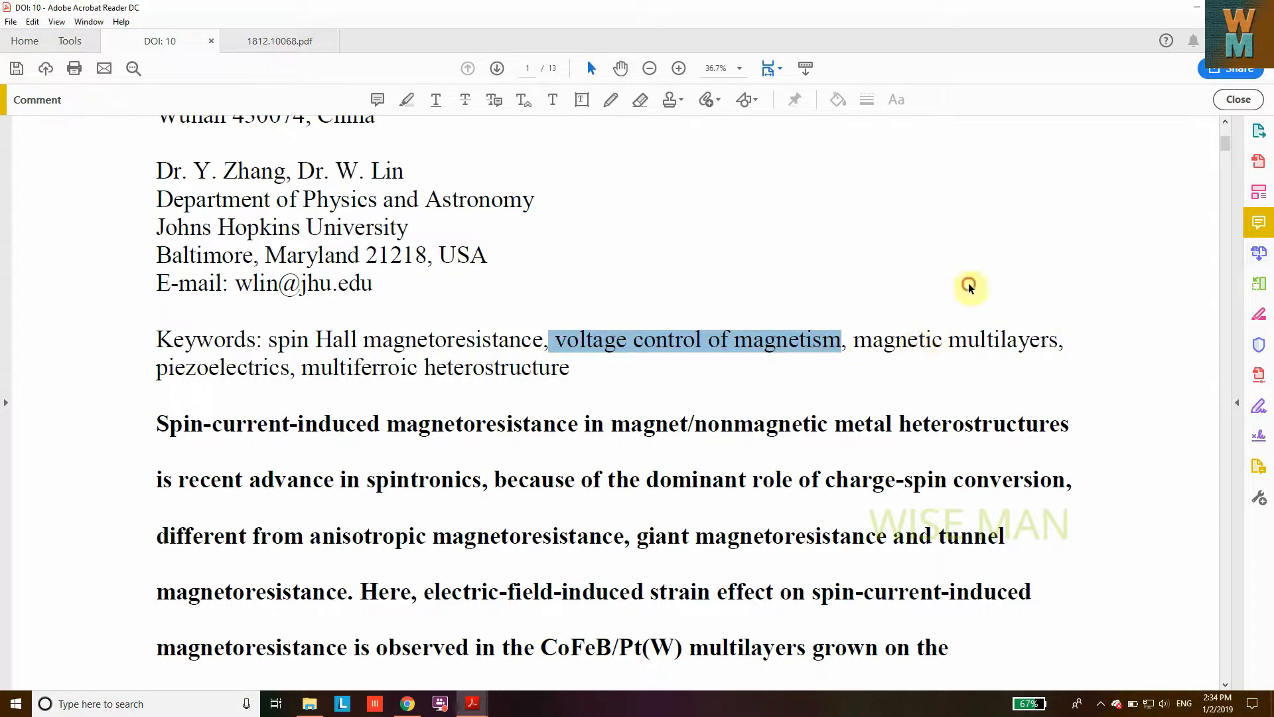
{"action": "left_click", "coordinate": [872, 293]}
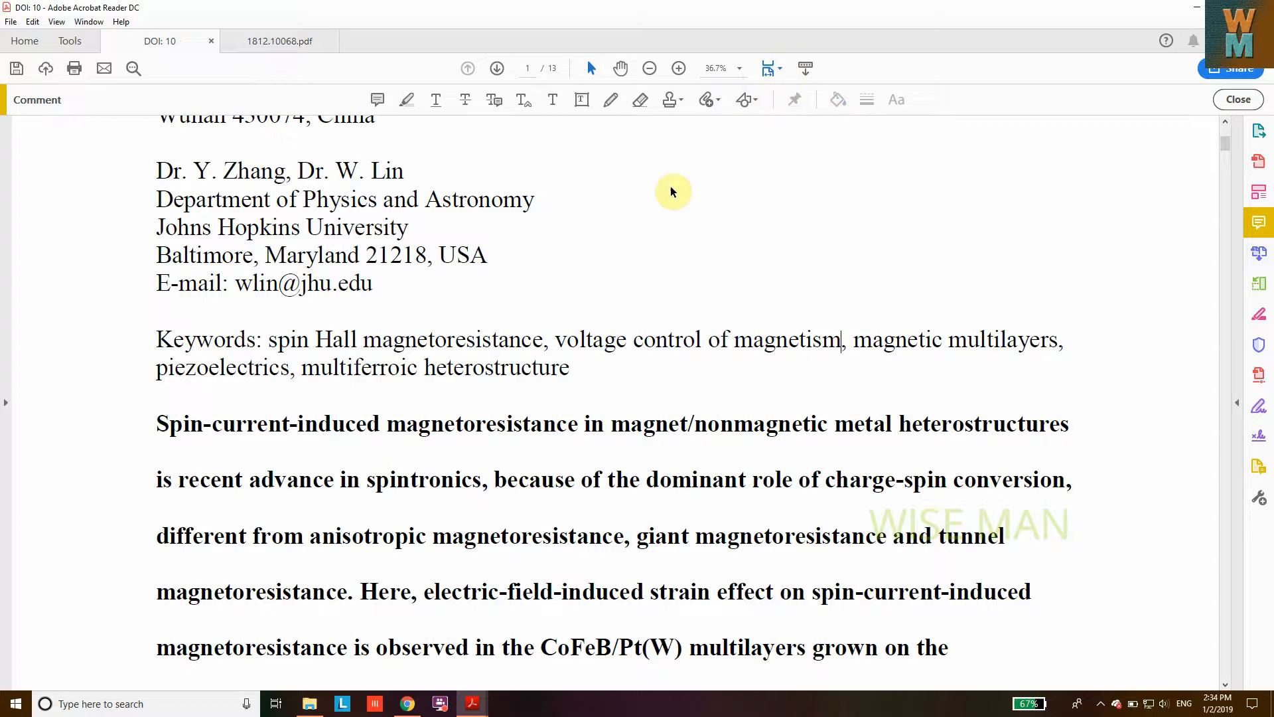
- Place a sticky note over "voltage control of magnetism" in the Keywords line and shrink its pop-up window to a small box
{"action": "left_click", "coordinate": [378, 101]}
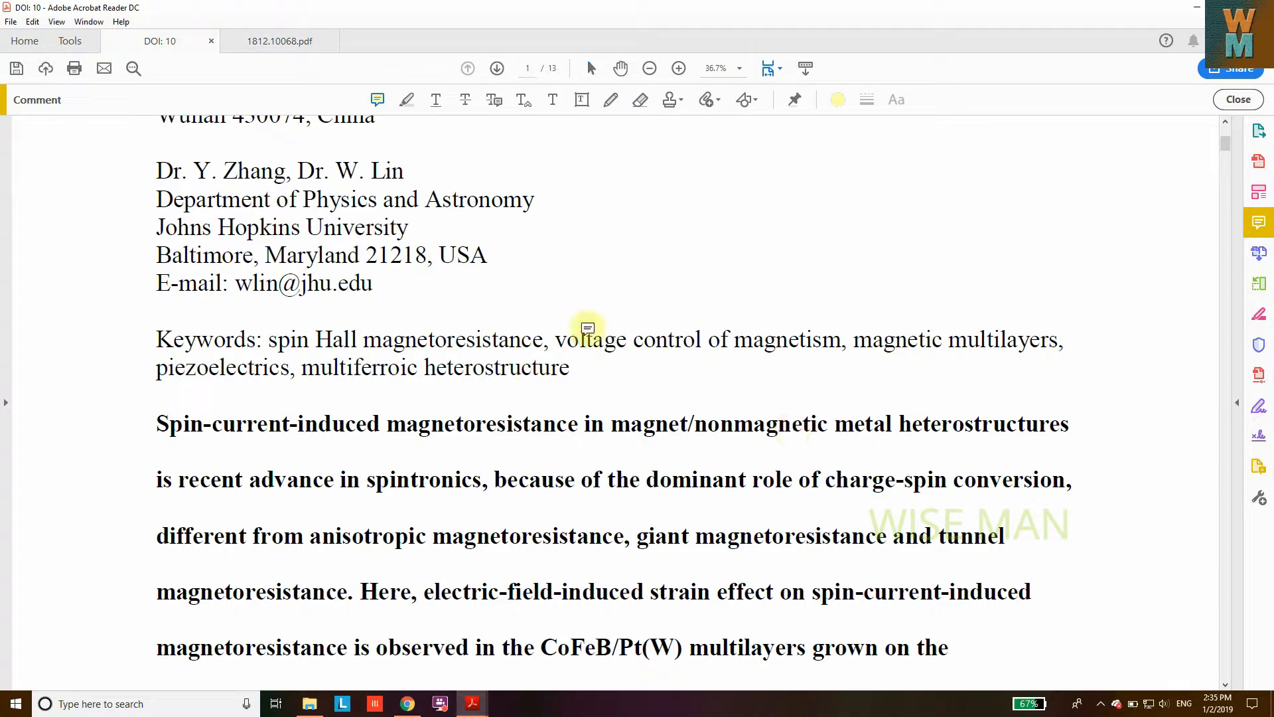
{"action": "left_click", "coordinate": [618, 317]}
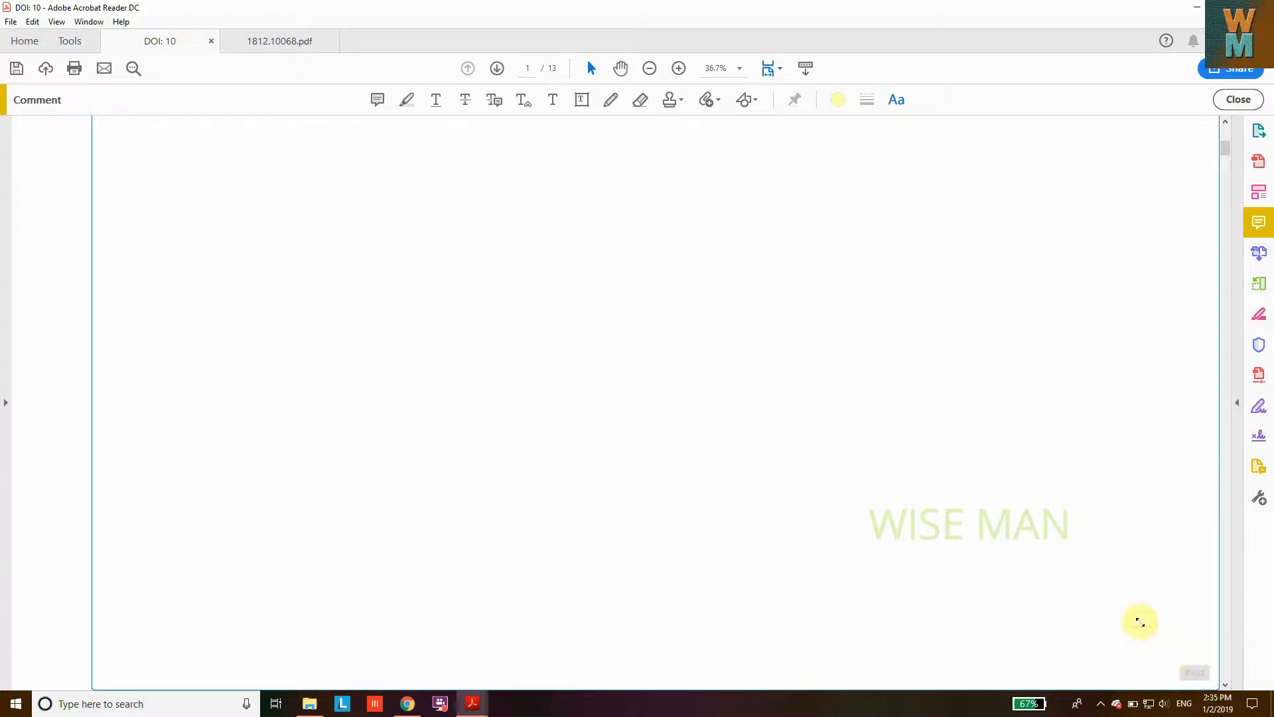
{"action": "left_click_drag", "start_coordinate": [1136, 672], "coordinate": [642, 325]}
{"action": "scroll", "coordinate": [625, 358], "scroll_direction": "up", "scroll_amount": 1}
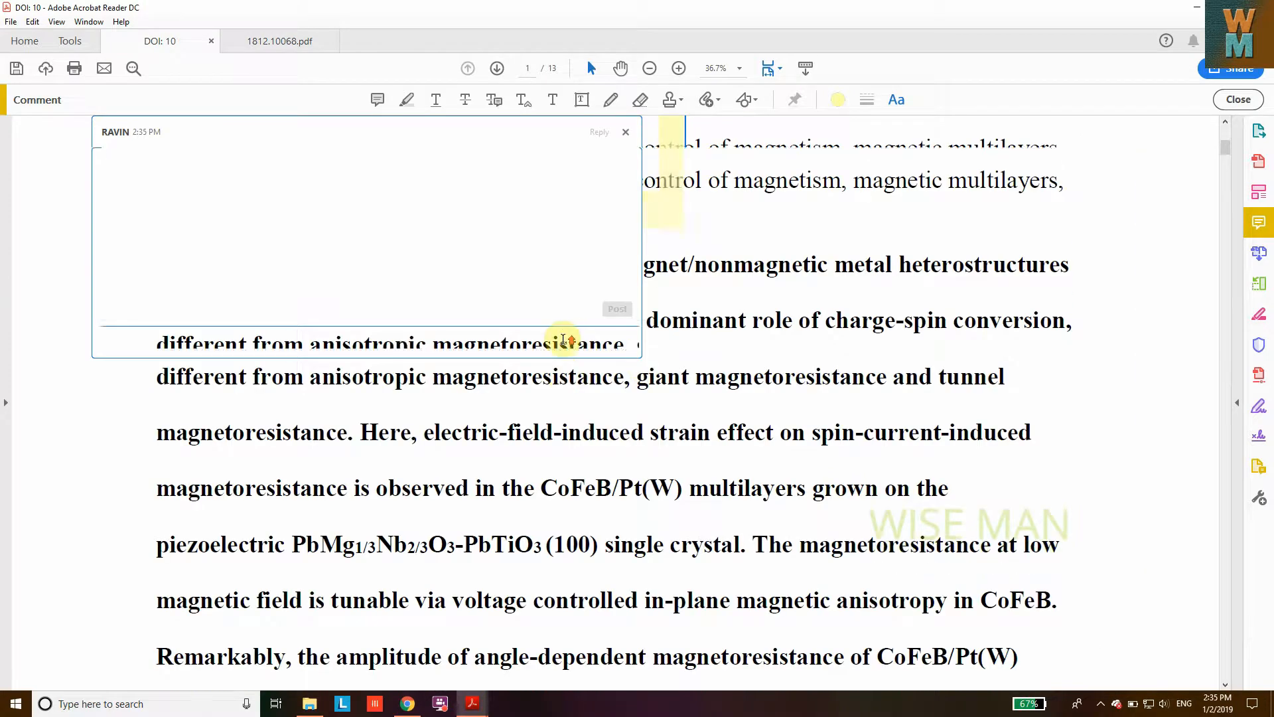
{"action": "left_click_drag", "start_coordinate": [639, 354], "coordinate": [414, 249]}
{"action": "scroll", "coordinate": [342, 276], "scroll_direction": "up", "scroll_amount": 1}
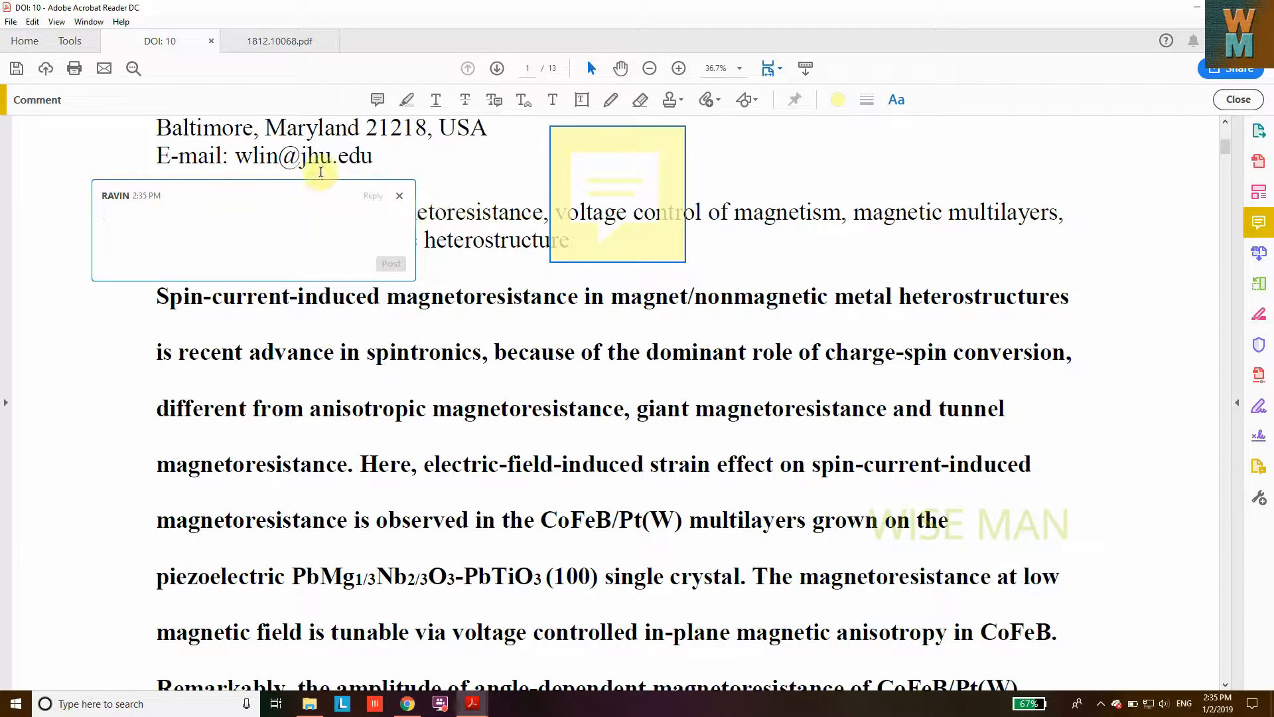
{"action": "left_click", "coordinate": [410, 280]}
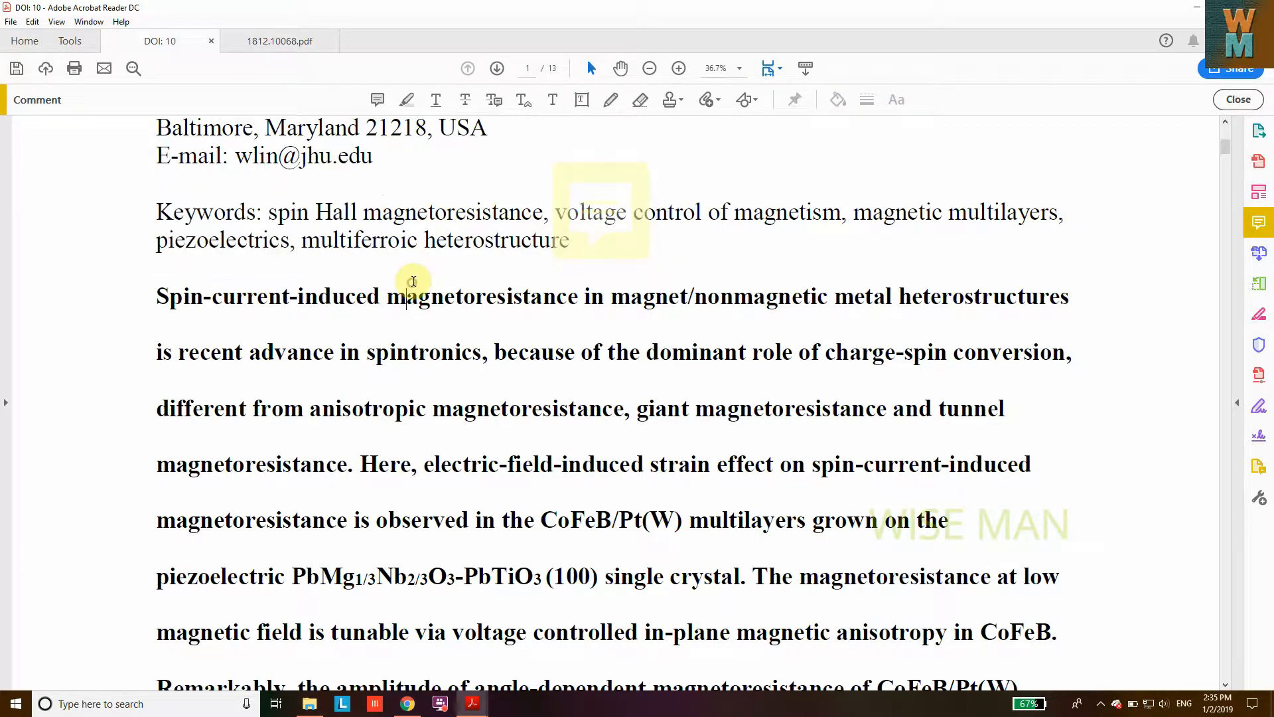
- Reopen the sticky note in the comments list and move its icon just above the Keywords line
{"action": "left_click", "coordinate": [584, 216]}
{"action": "scroll", "coordinate": [425, 374], "scroll_direction": "up", "scroll_amount": 5}
{"action": "scroll", "coordinate": [447, 392], "scroll_direction": "down", "scroll_amount": 4}
{"action": "left_click", "coordinate": [523, 406]}
{"action": "double_click", "coordinate": [527, 436]}
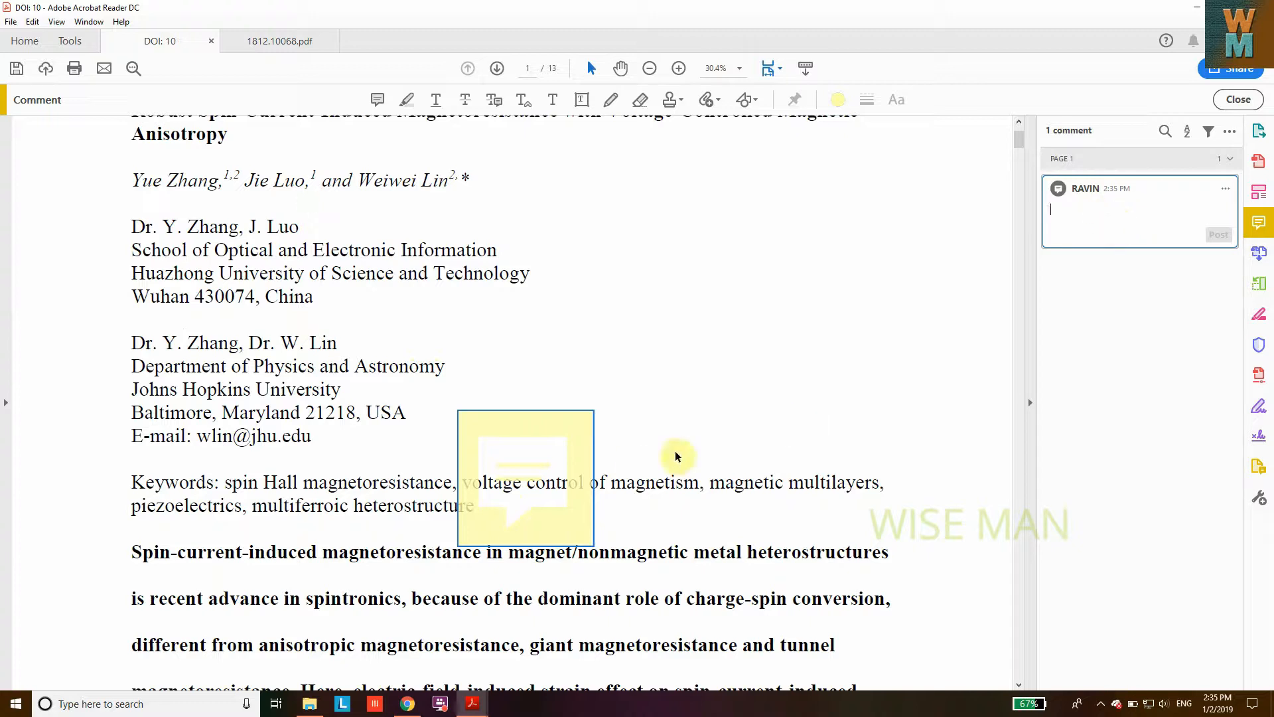
{"action": "left_click", "coordinate": [1223, 192]}
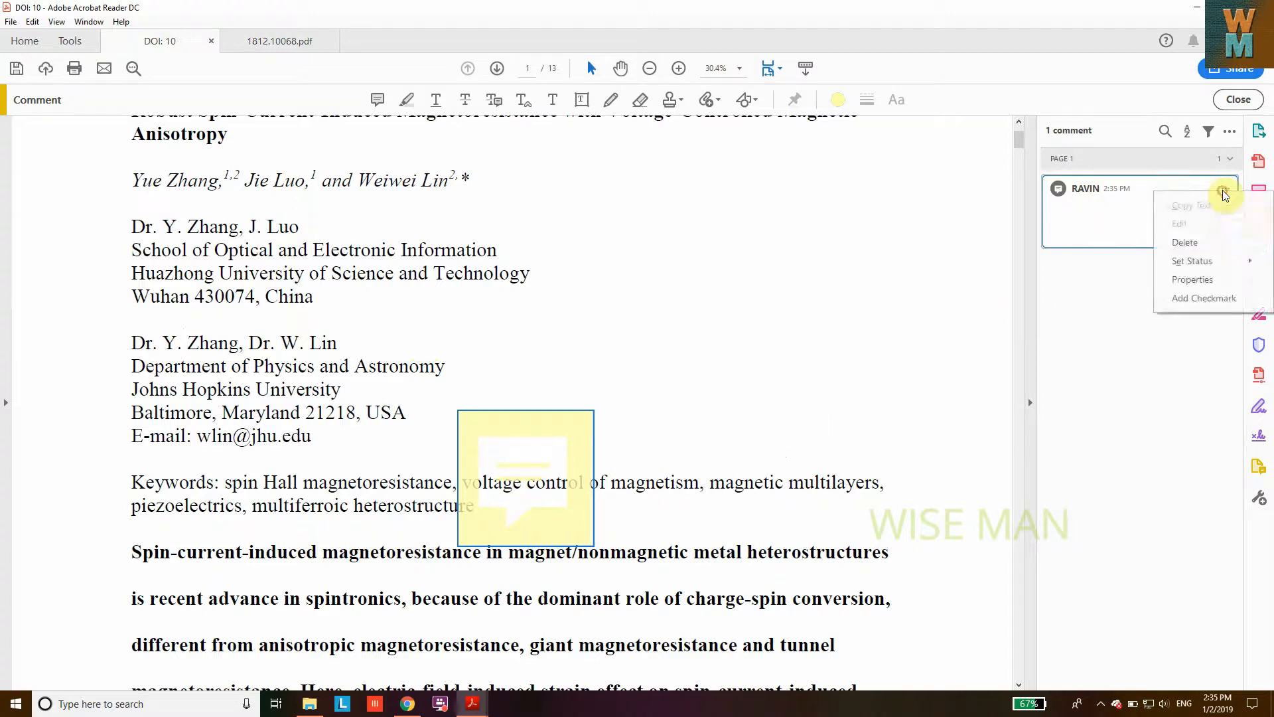
{"action": "left_click", "coordinate": [1139, 350]}
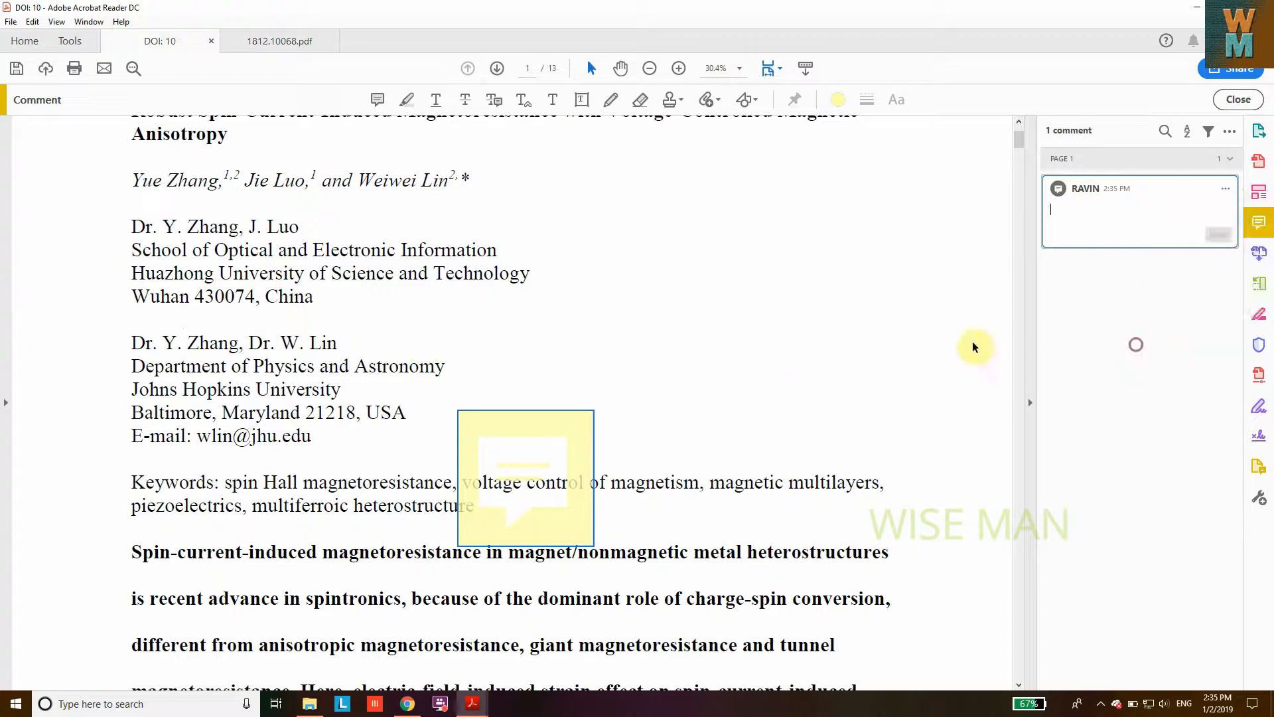
{"action": "left_click_drag", "start_coordinate": [546, 421], "coordinate": [577, 339]}
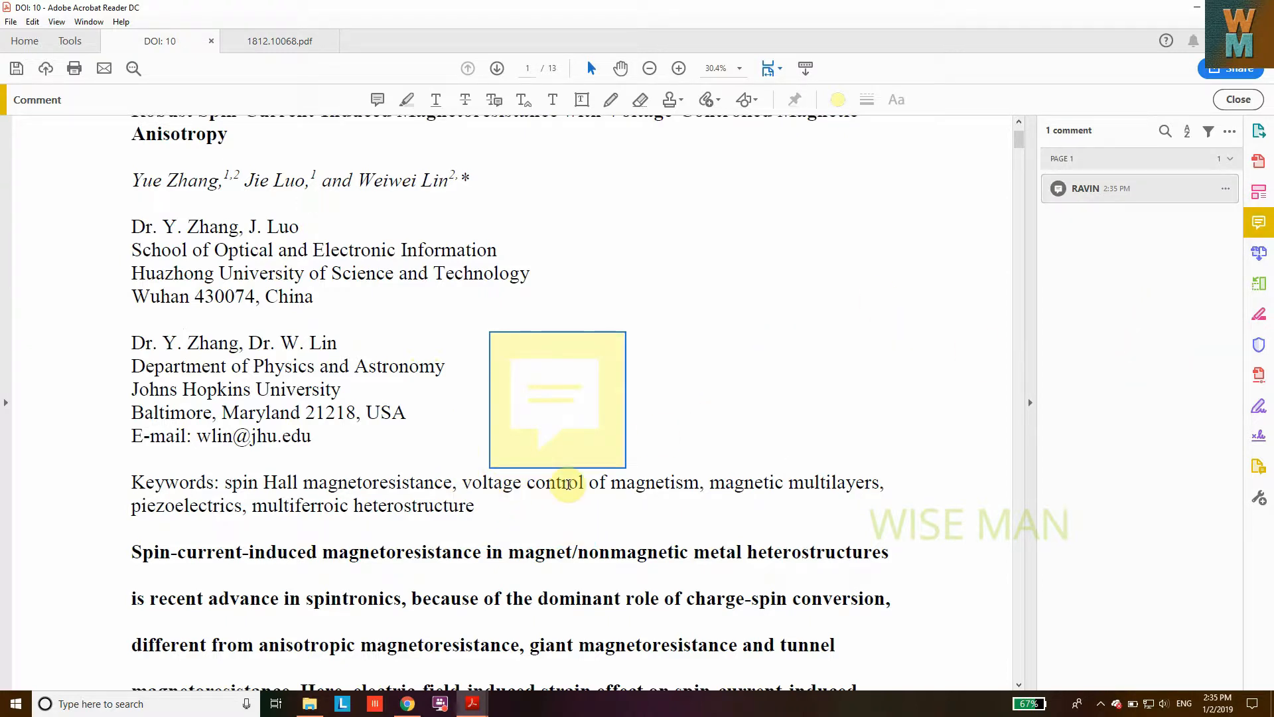
- Post the text "This term explains about controlling voltage using magnetism" in the sticky note, correcting the misspelled "expalins"
{"action": "left_click", "coordinate": [617, 370]}
{"action": "left_click", "coordinate": [1112, 216]}
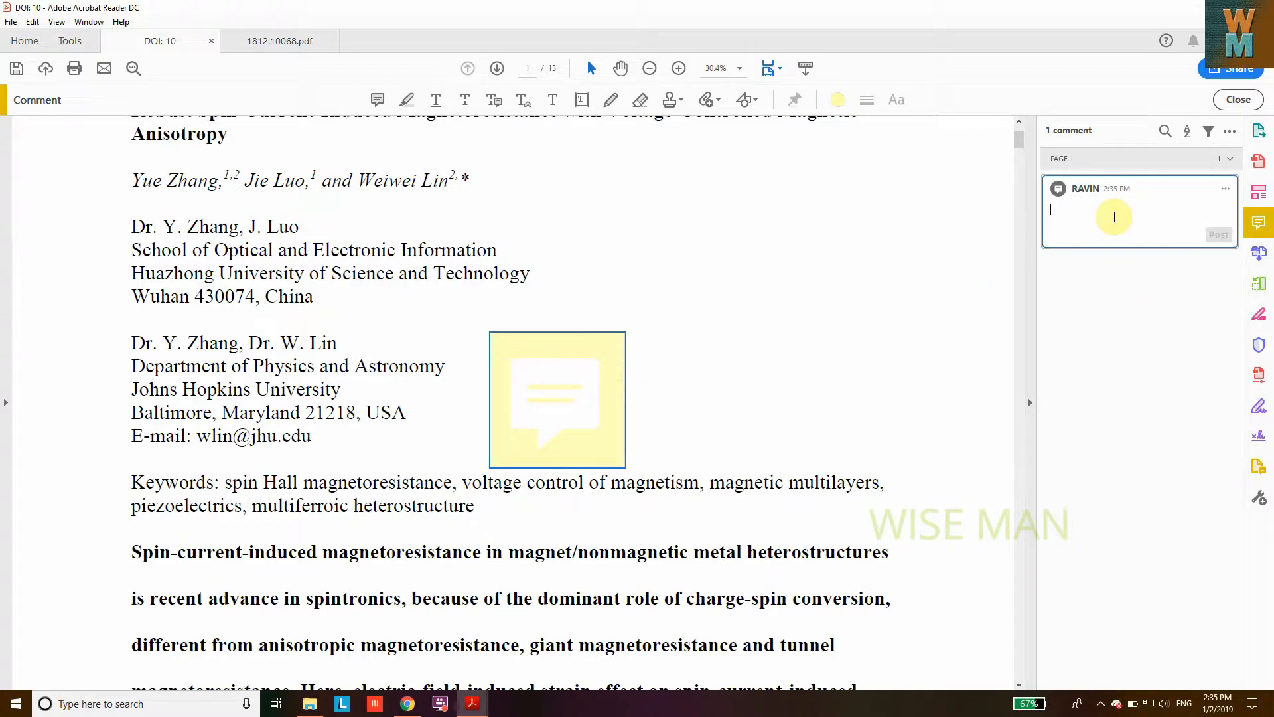
{"action": "type", "text": "This term expalins about"}
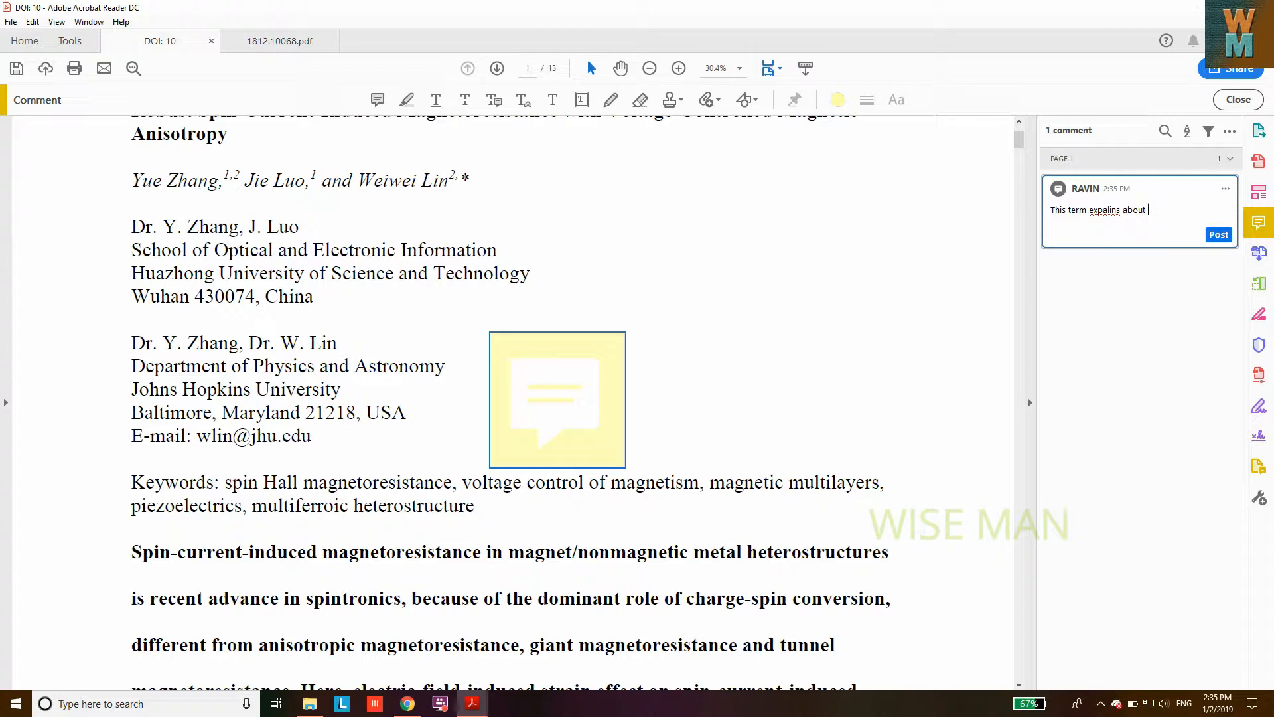
{"action": "right_click", "coordinate": [1100, 210]}
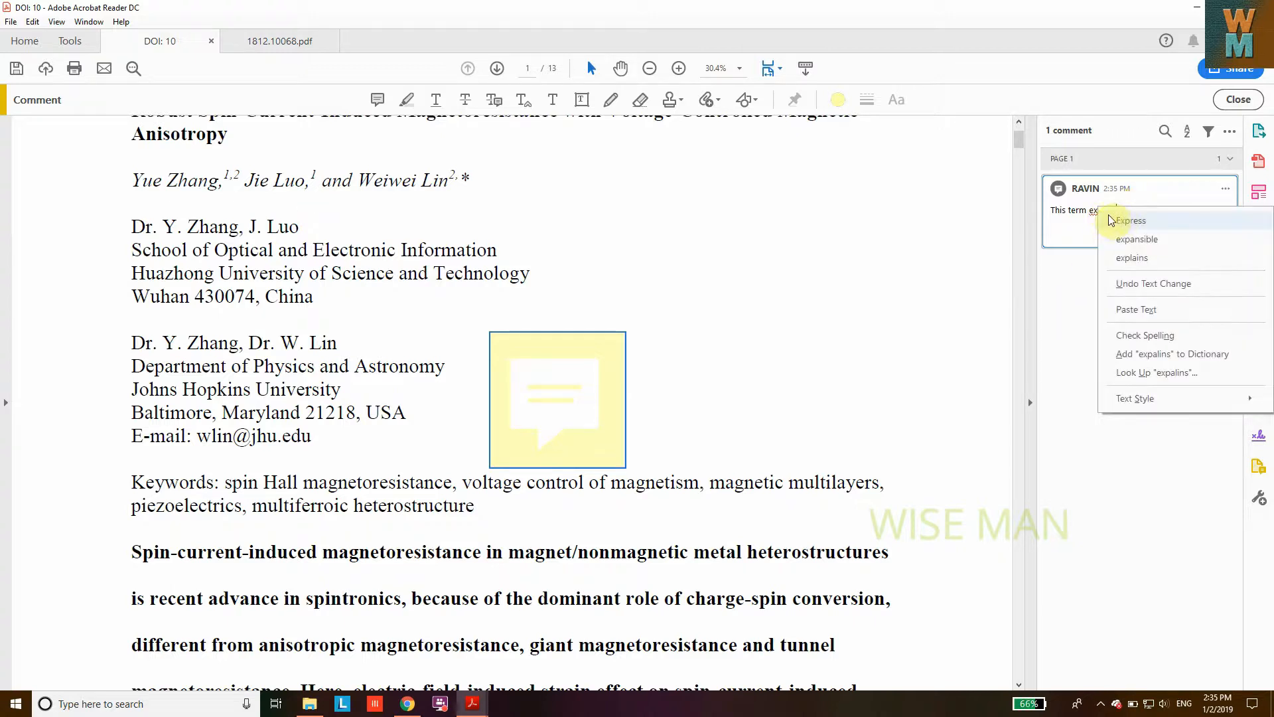
{"action": "left_click", "coordinate": [1129, 256]}
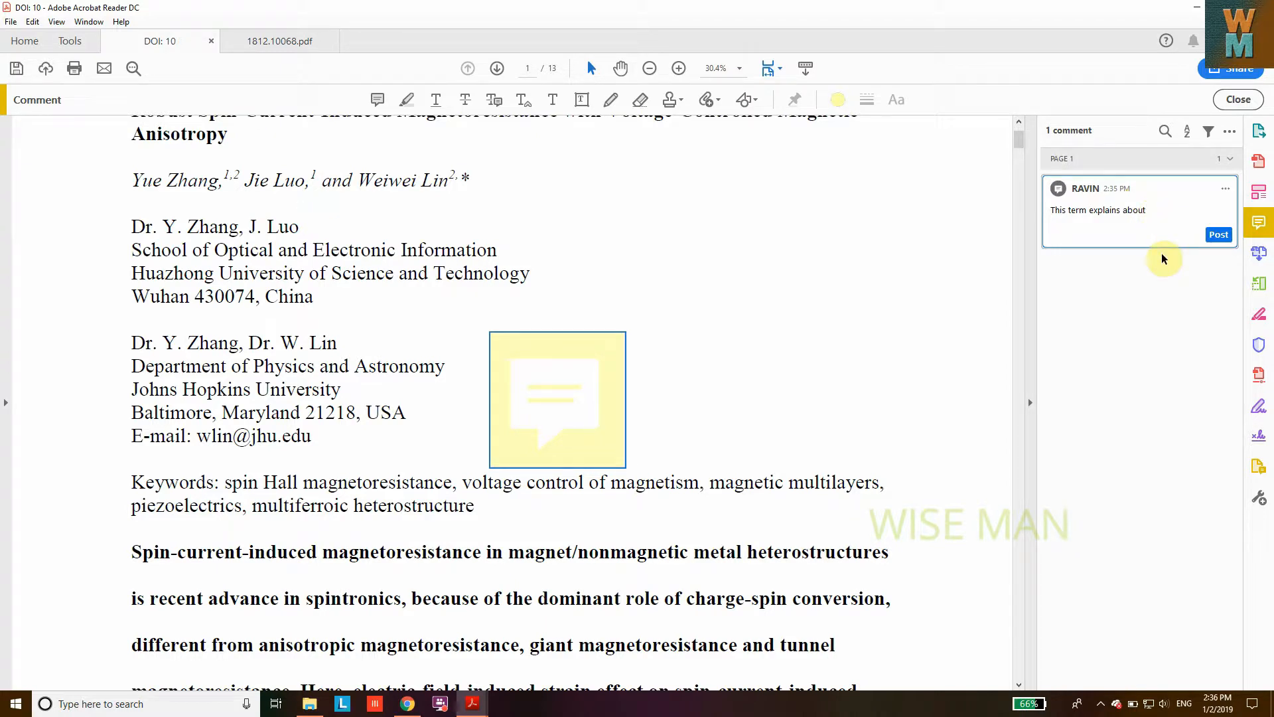
{"action": "type", "text": "contro"}
{"action": "type", "text": " usu"}
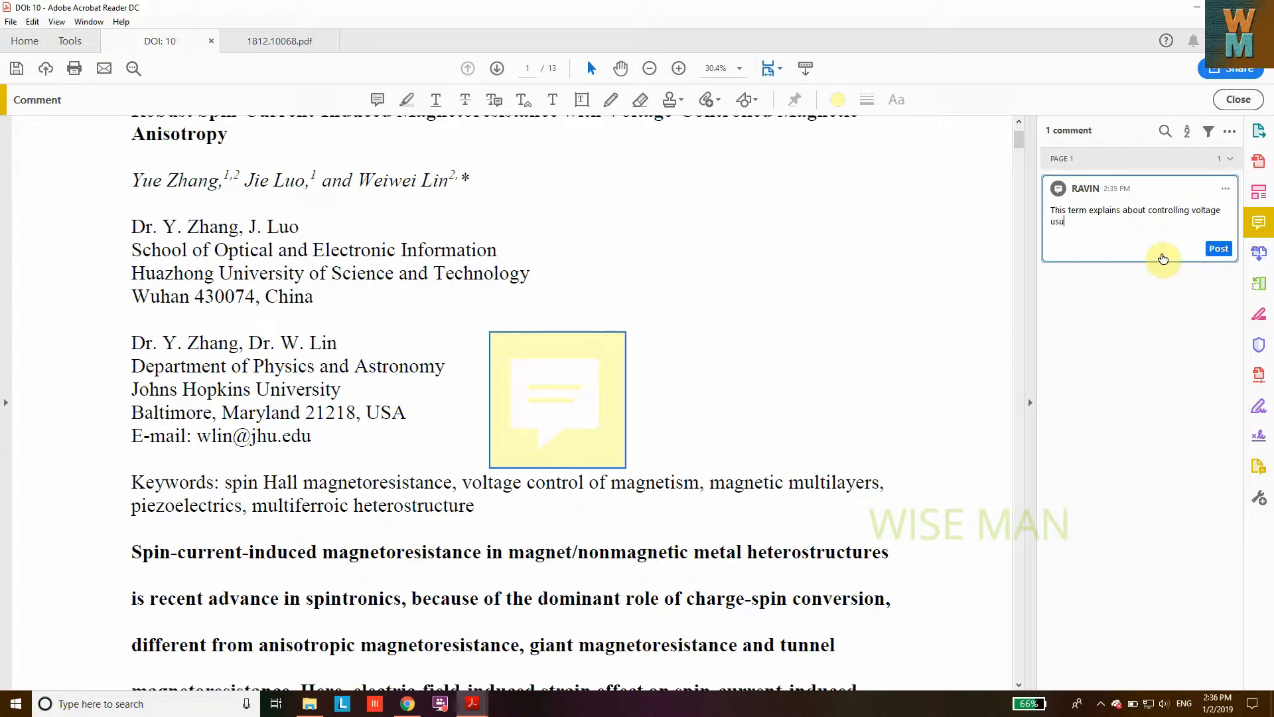
{"action": "key", "text": "BackSpace"}
{"action": "type", "text": "ing magnetism"}
{"action": "left_click", "coordinate": [1220, 249]}
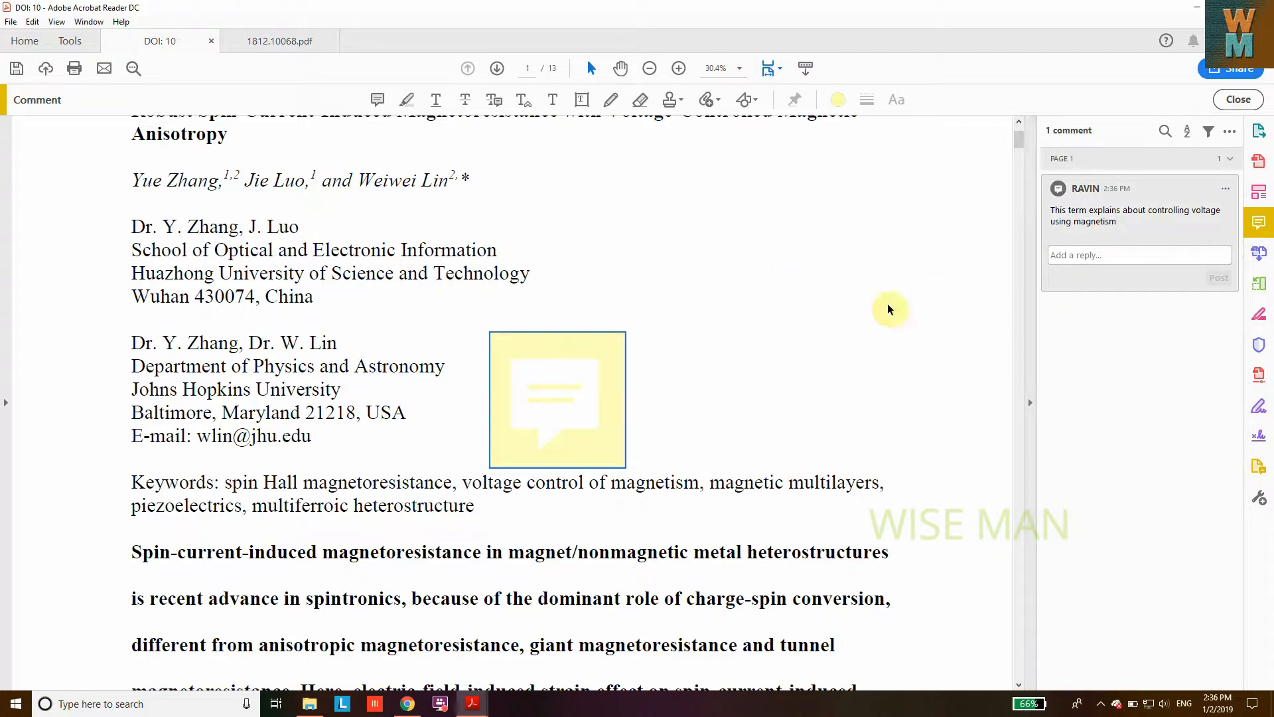
{"action": "left_click", "coordinate": [704, 354]}
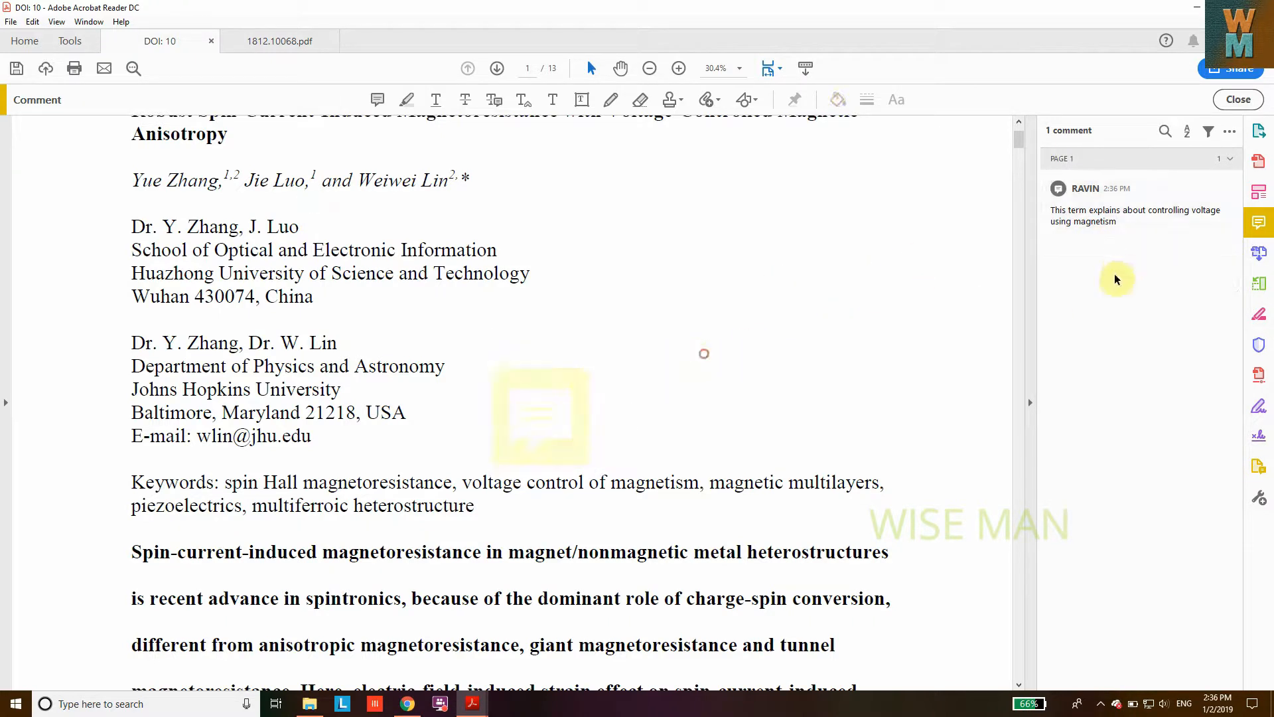
- Examine how the posted note's text appears on the page with the comments list hidden and shown
{"action": "left_click", "coordinate": [1029, 338]}
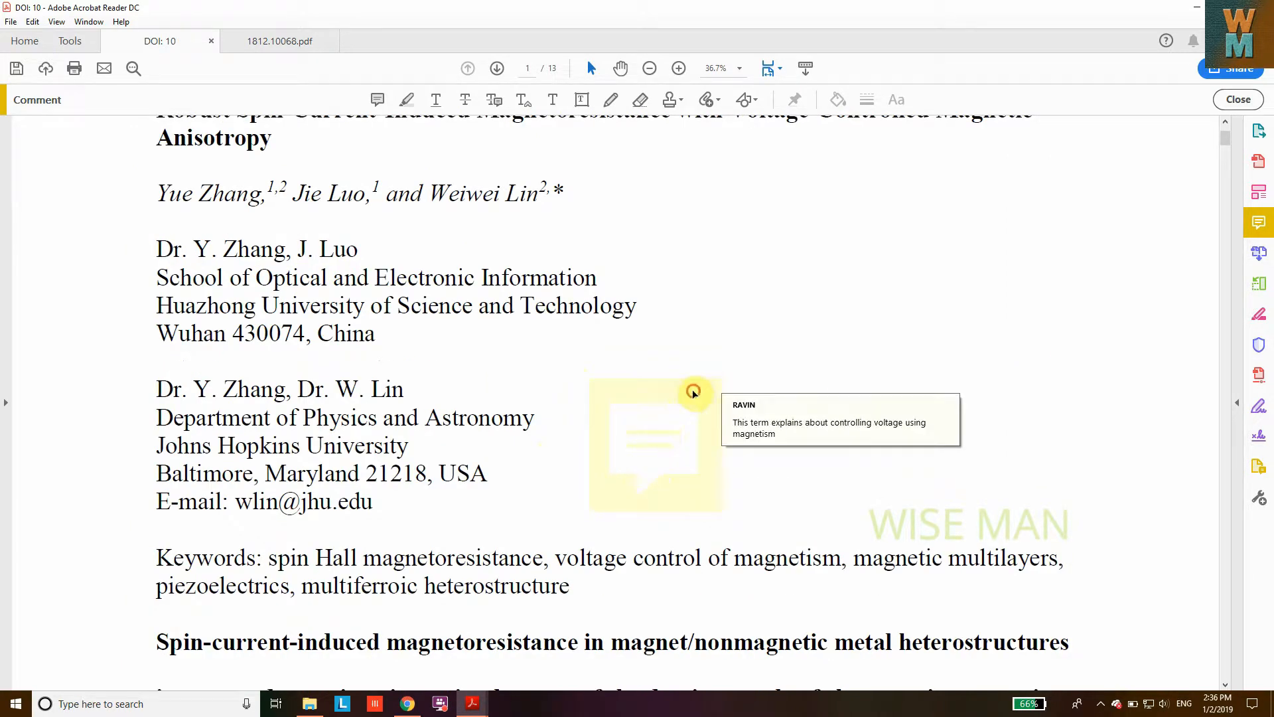
{"action": "left_click", "coordinate": [691, 395]}
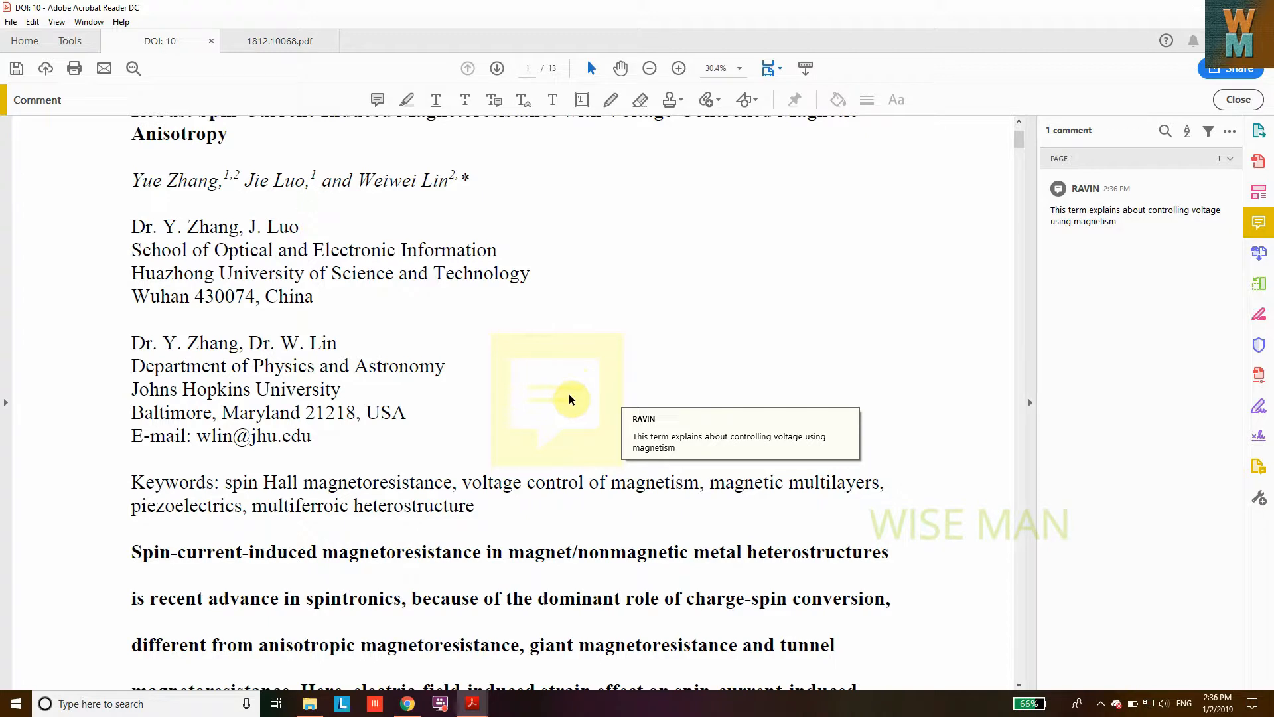
{"action": "left_click", "coordinate": [617, 422]}
{"action": "left_click", "coordinate": [1130, 226]}
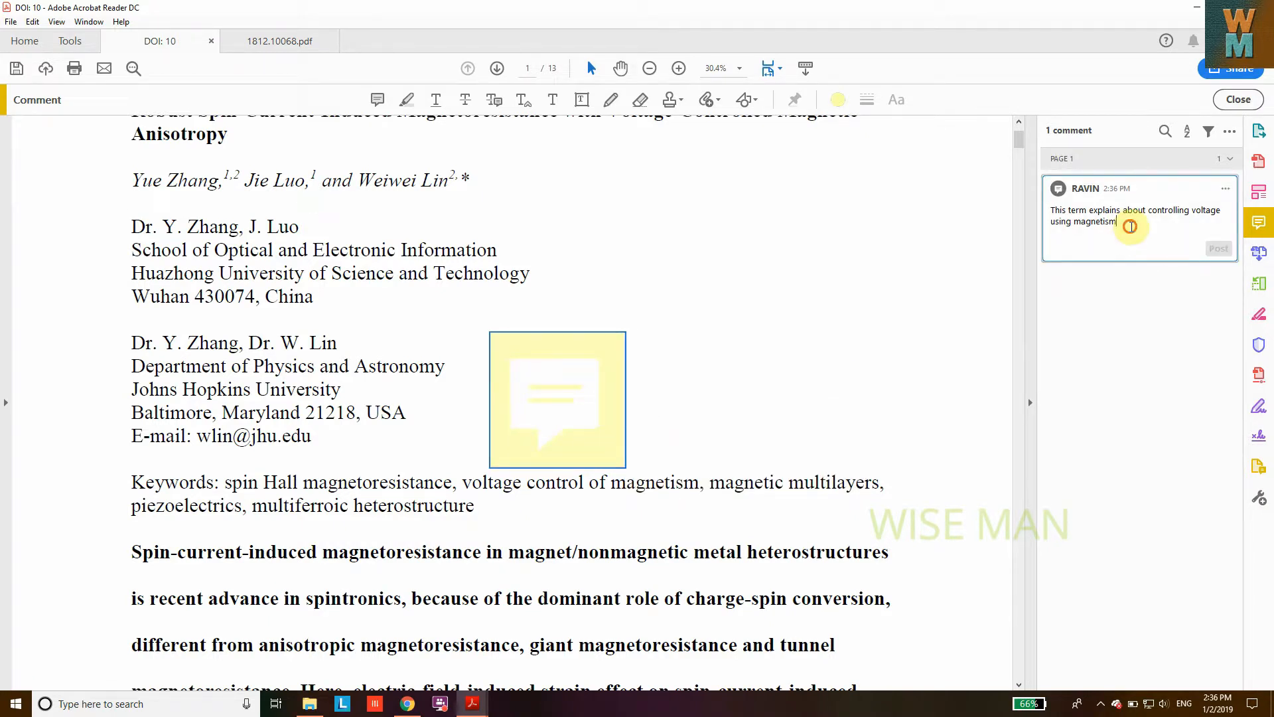
{"action": "left_click", "coordinate": [1209, 133]}
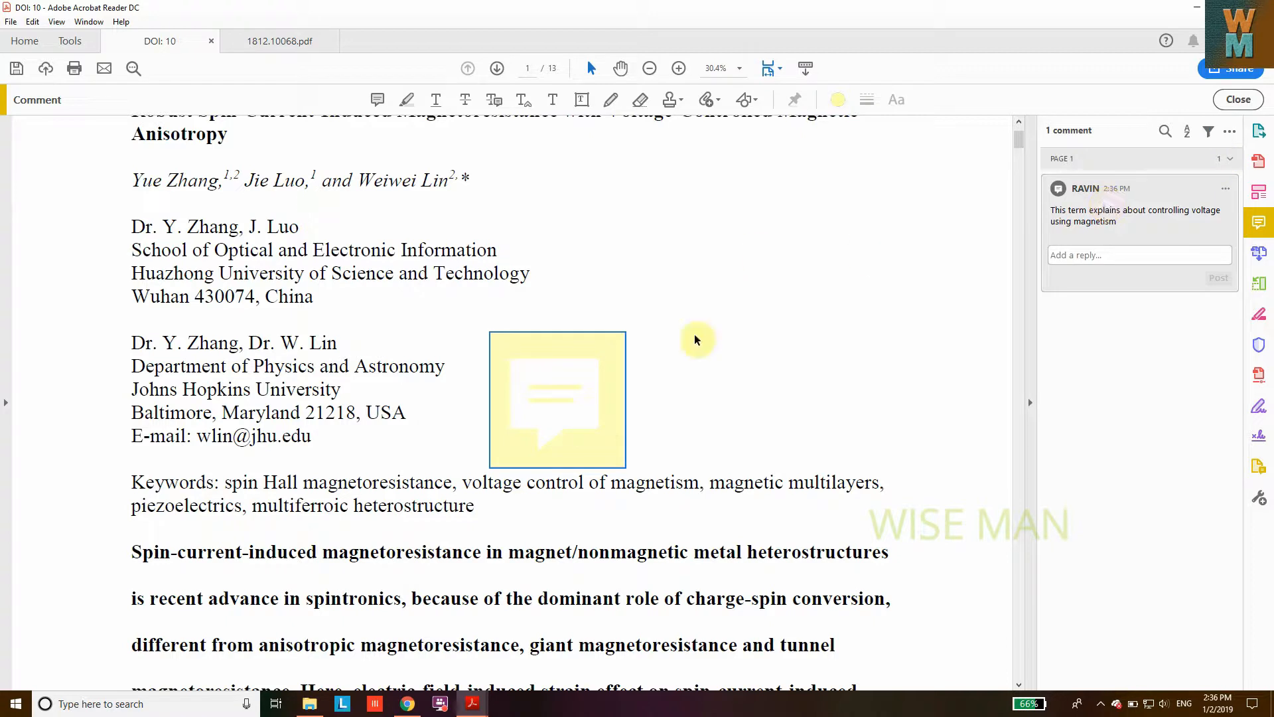
{"action": "left_click", "coordinate": [1029, 306]}
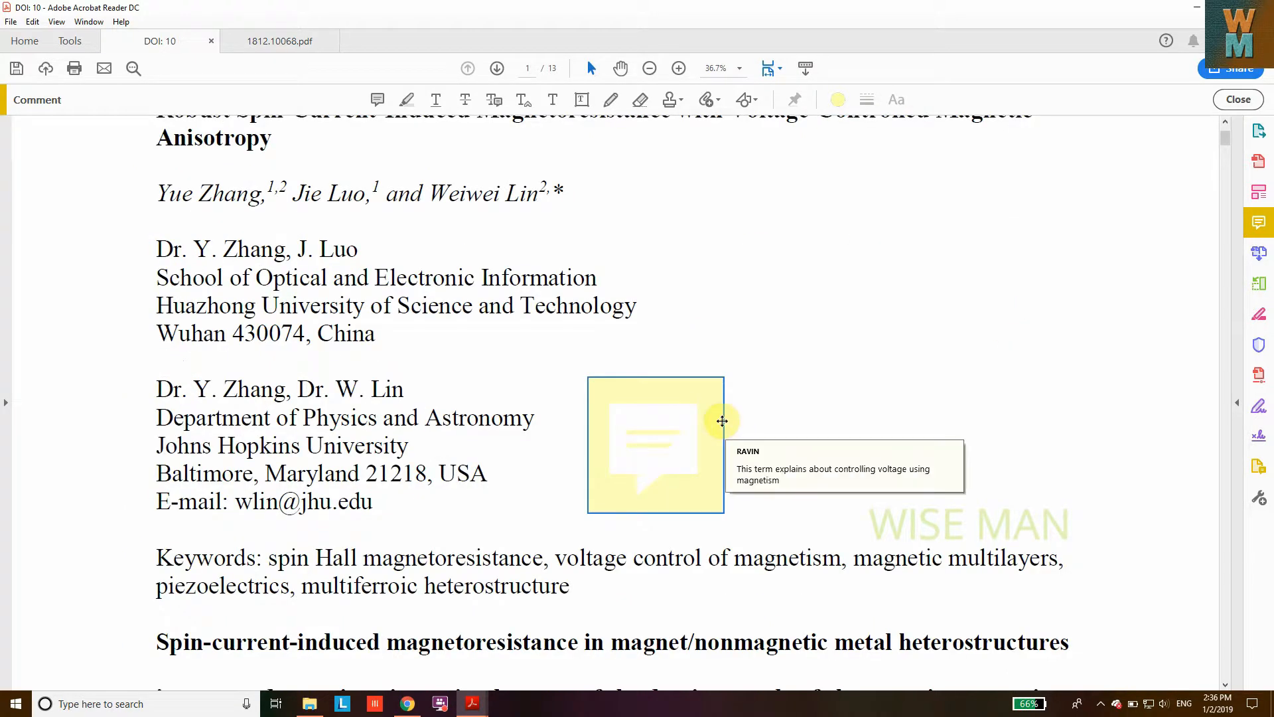
{"action": "scroll", "coordinate": [725, 420], "scroll_direction": "up", "scroll_amount": 3}
{"action": "scroll", "coordinate": [725, 419], "scroll_direction": "down", "scroll_amount": 4}
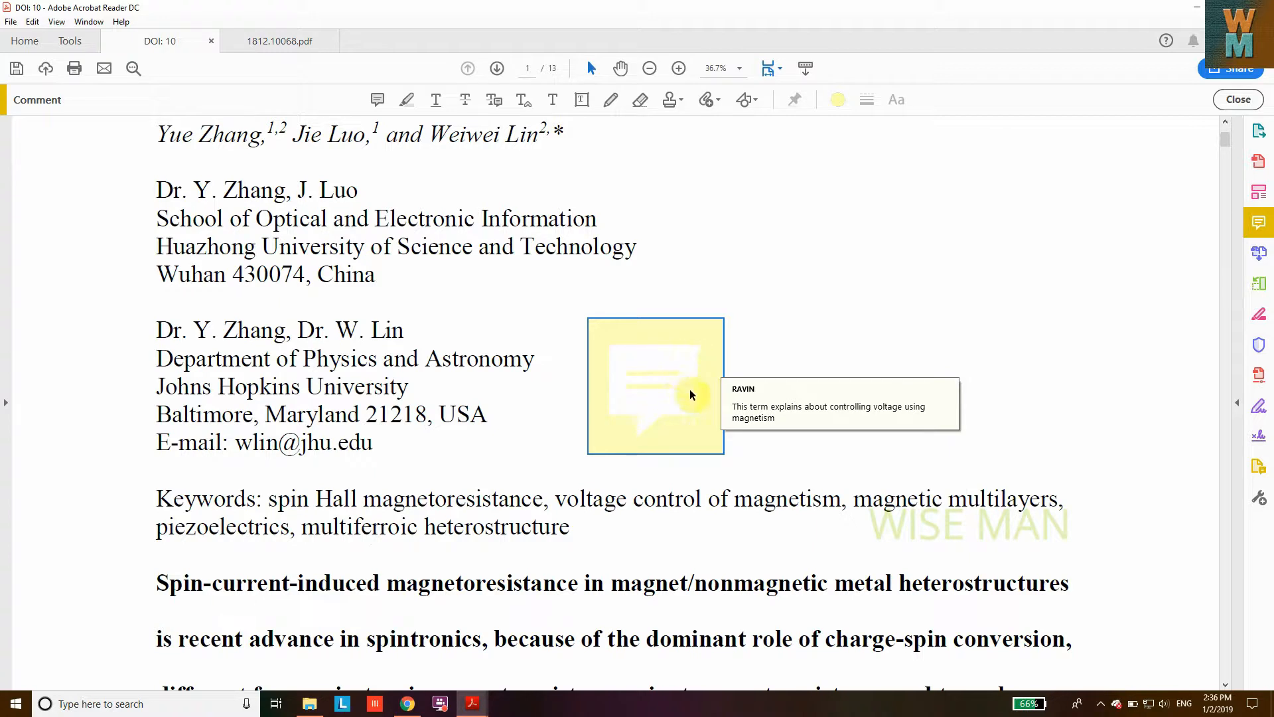
{"action": "double_click", "coordinate": [685, 433]}
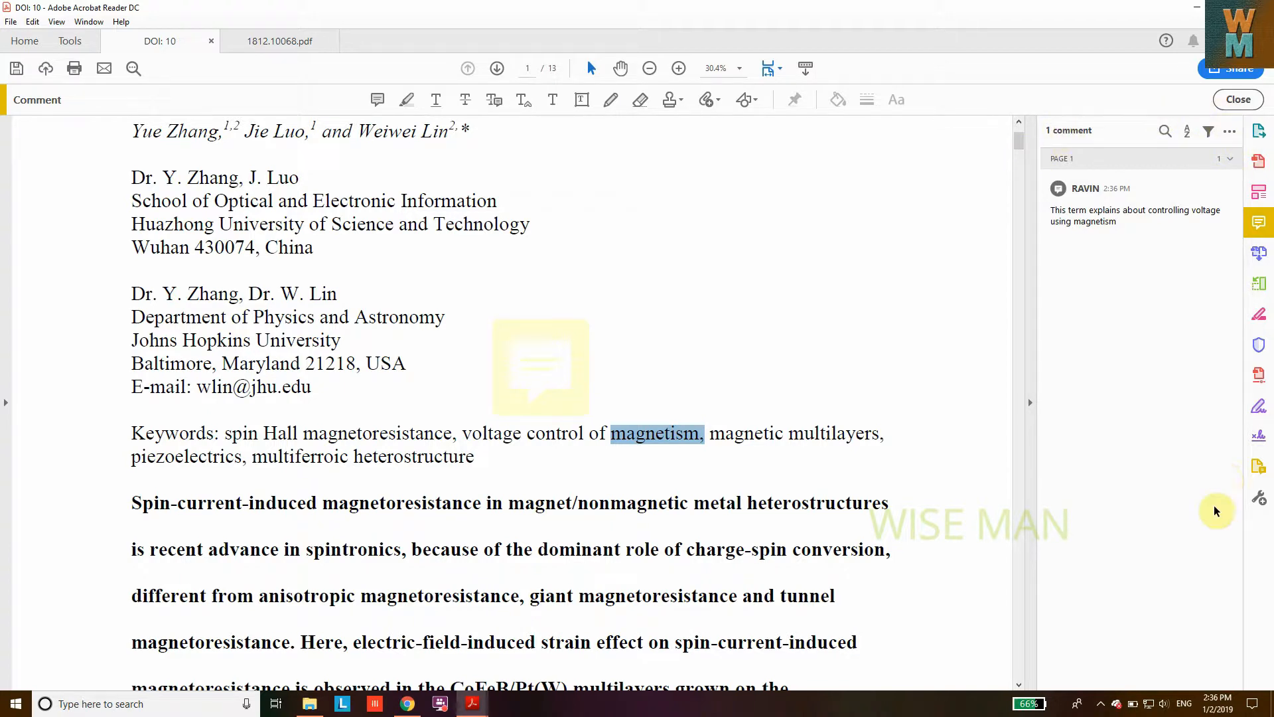
- Switch the page display resolution preference from custom resolution to the system setting
{"action": "left_click", "coordinate": [1231, 131]}
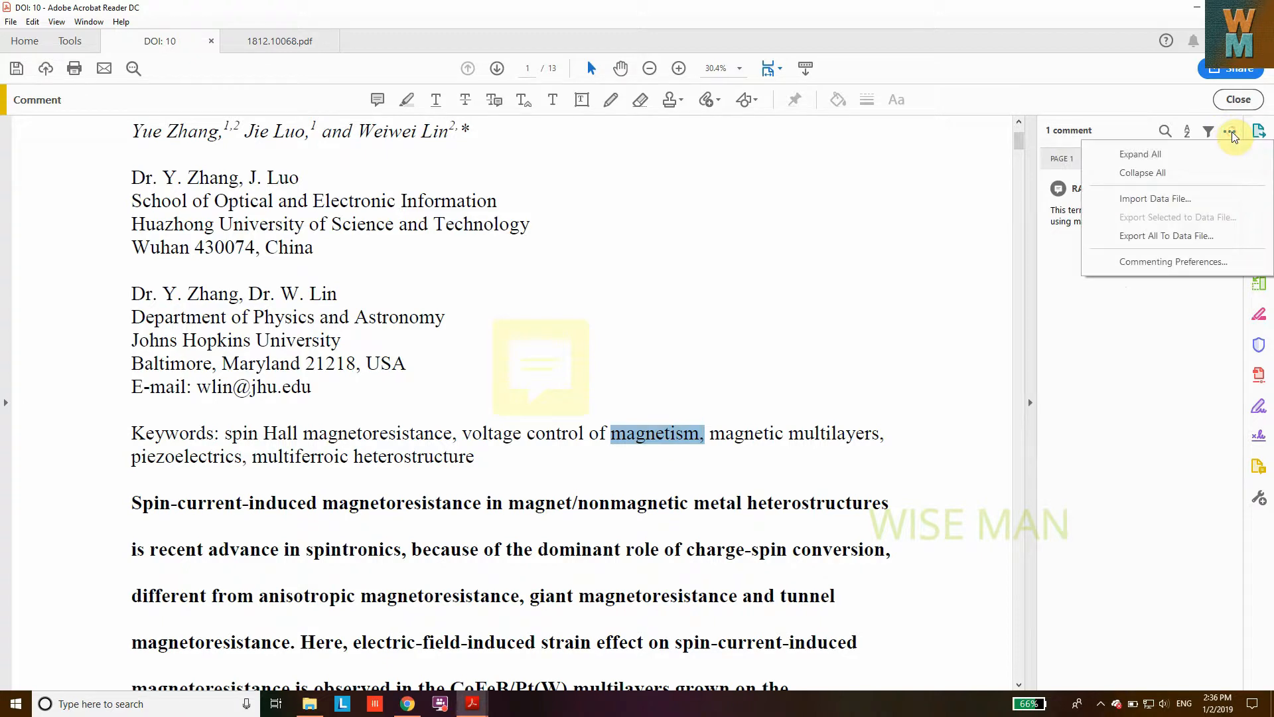
{"action": "left_click", "coordinate": [1169, 262]}
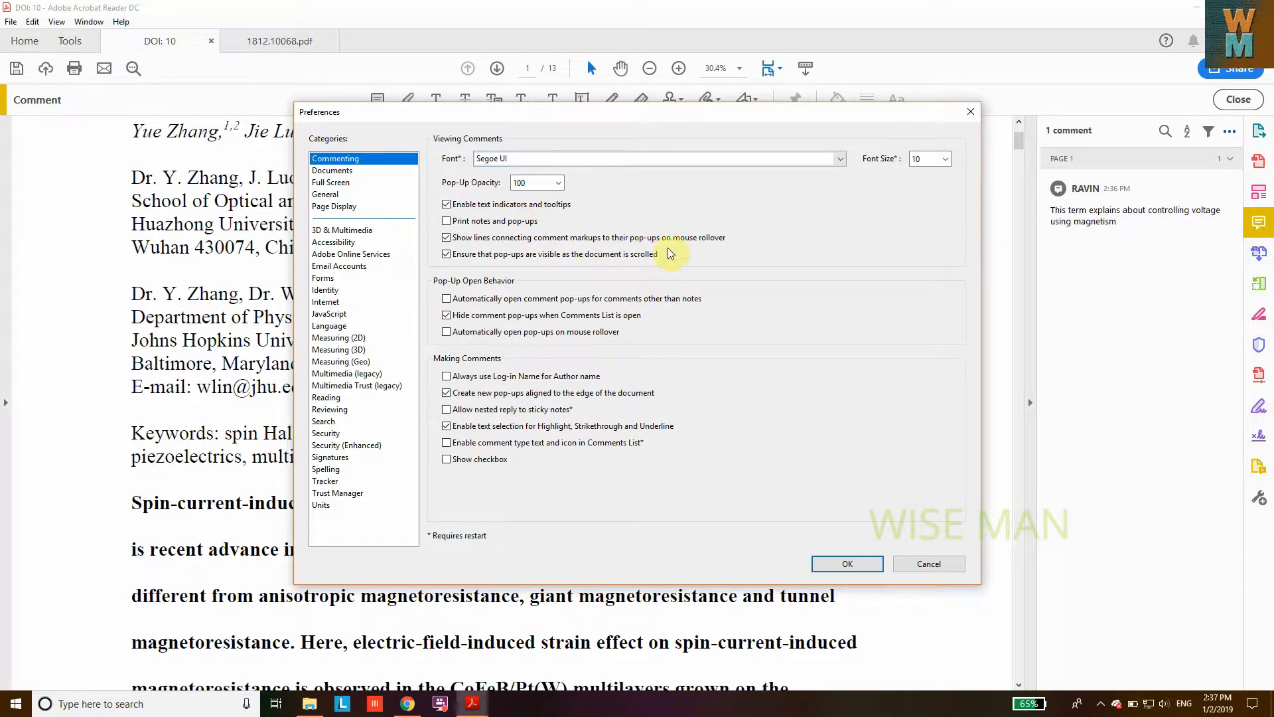
{"action": "left_click", "coordinate": [333, 209]}
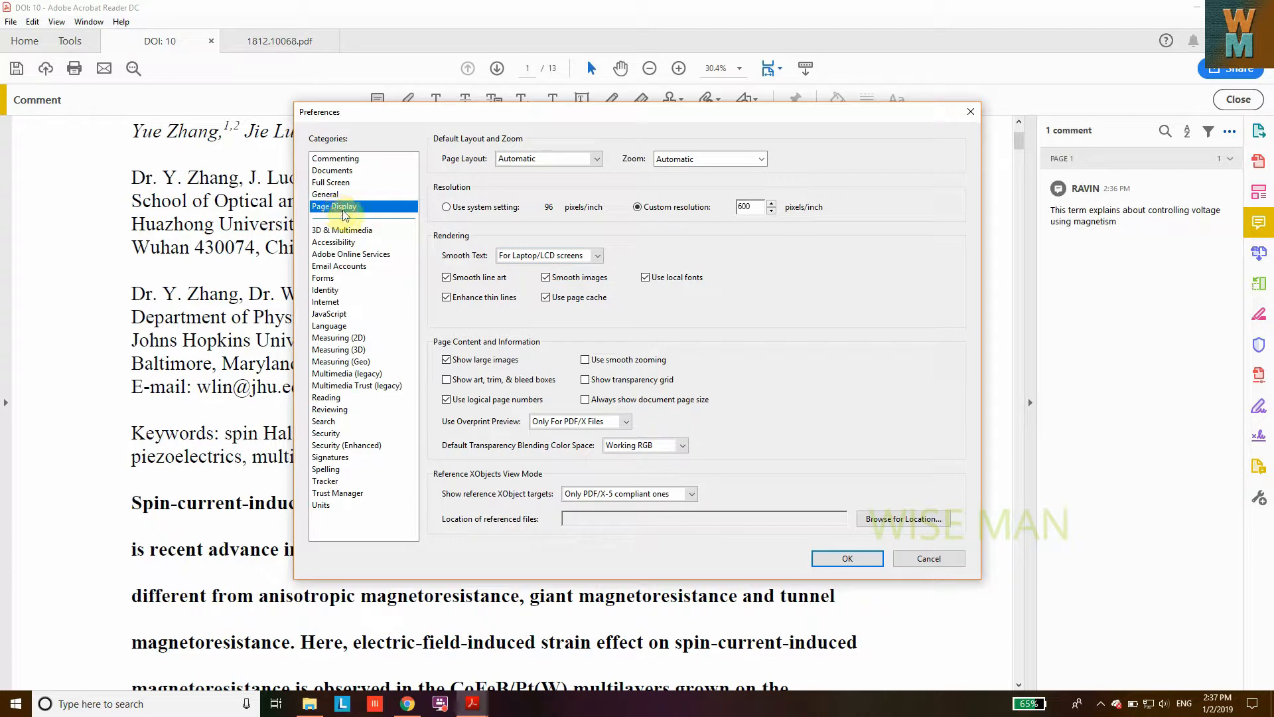
{"action": "left_click", "coordinate": [446, 207]}
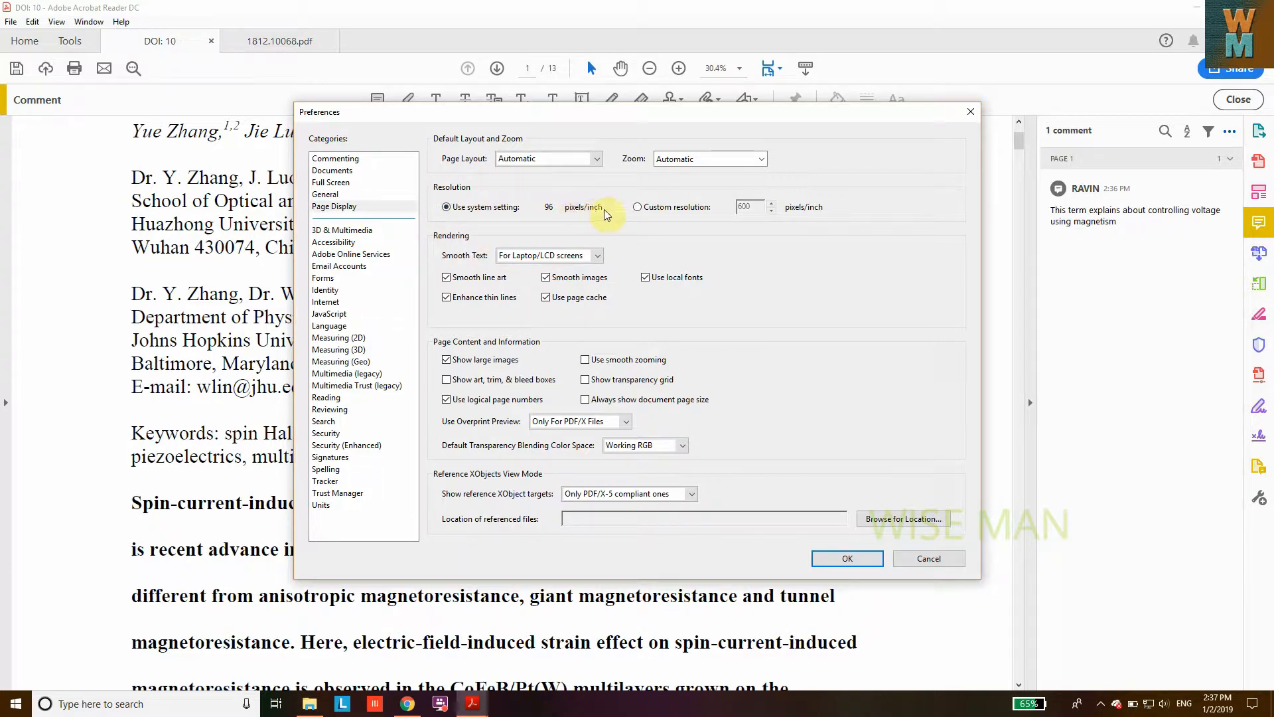
{"action": "left_click", "coordinate": [866, 554]}
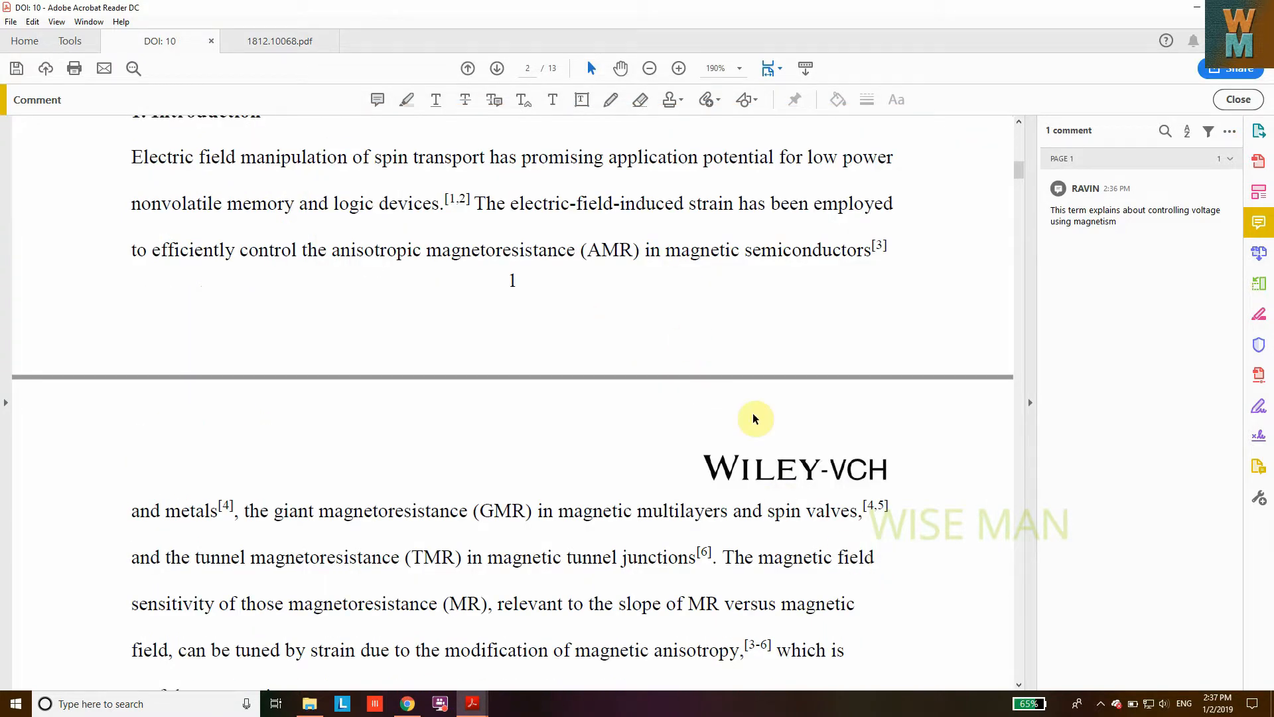
- Return to the first page and move the sticky note icon to just above "control of" in the Keywords line
{"action": "scroll", "coordinate": [651, 369], "scroll_direction": "up", "scroll_amount": 3}
{"action": "scroll", "coordinate": [825, 406], "scroll_direction": "up", "scroll_amount": 10}
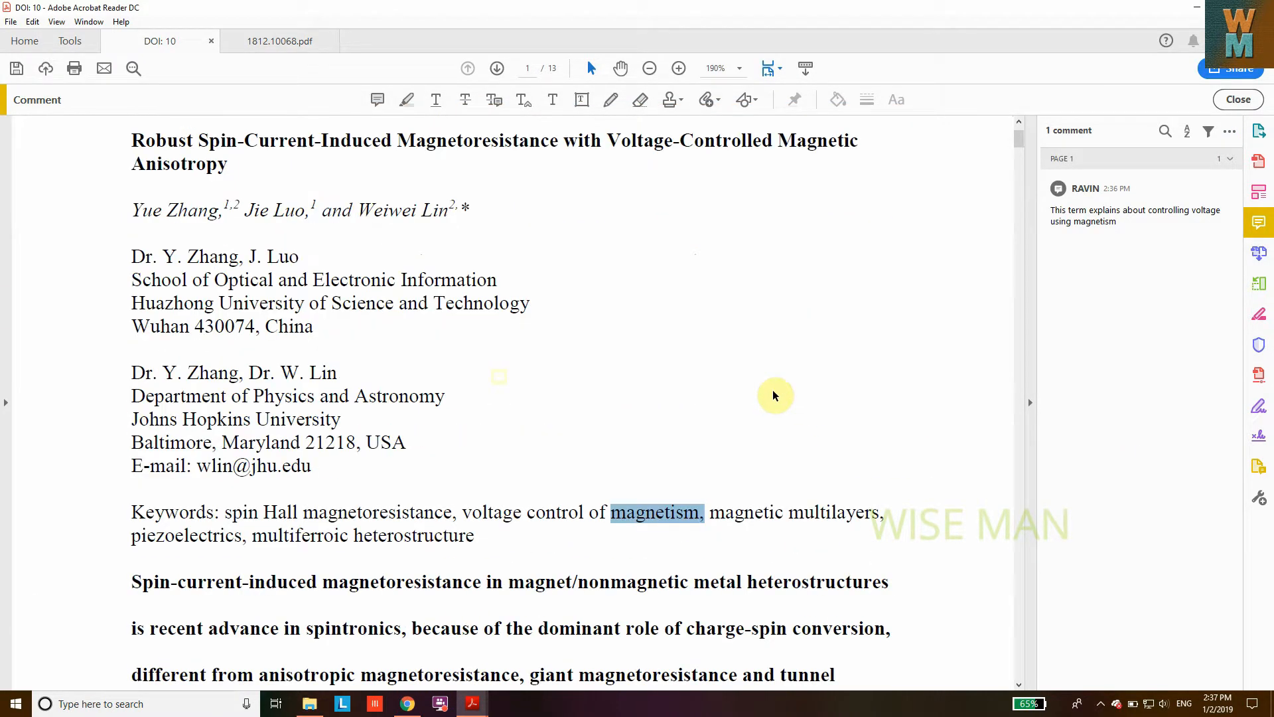
{"action": "left_click", "coordinate": [499, 385]}
{"action": "left_click_drag", "start_coordinate": [500, 392], "coordinate": [592, 489]}
{"action": "left_click", "coordinate": [664, 440]}
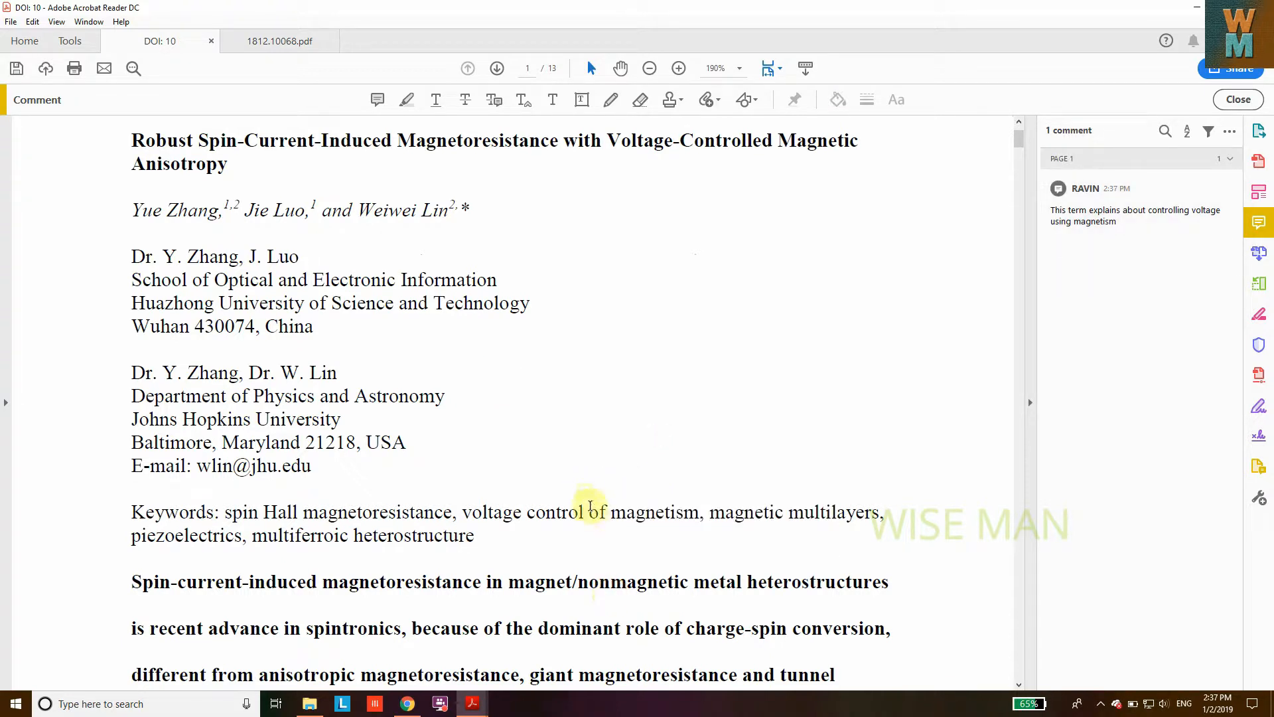
{"action": "left_click", "coordinate": [583, 491]}
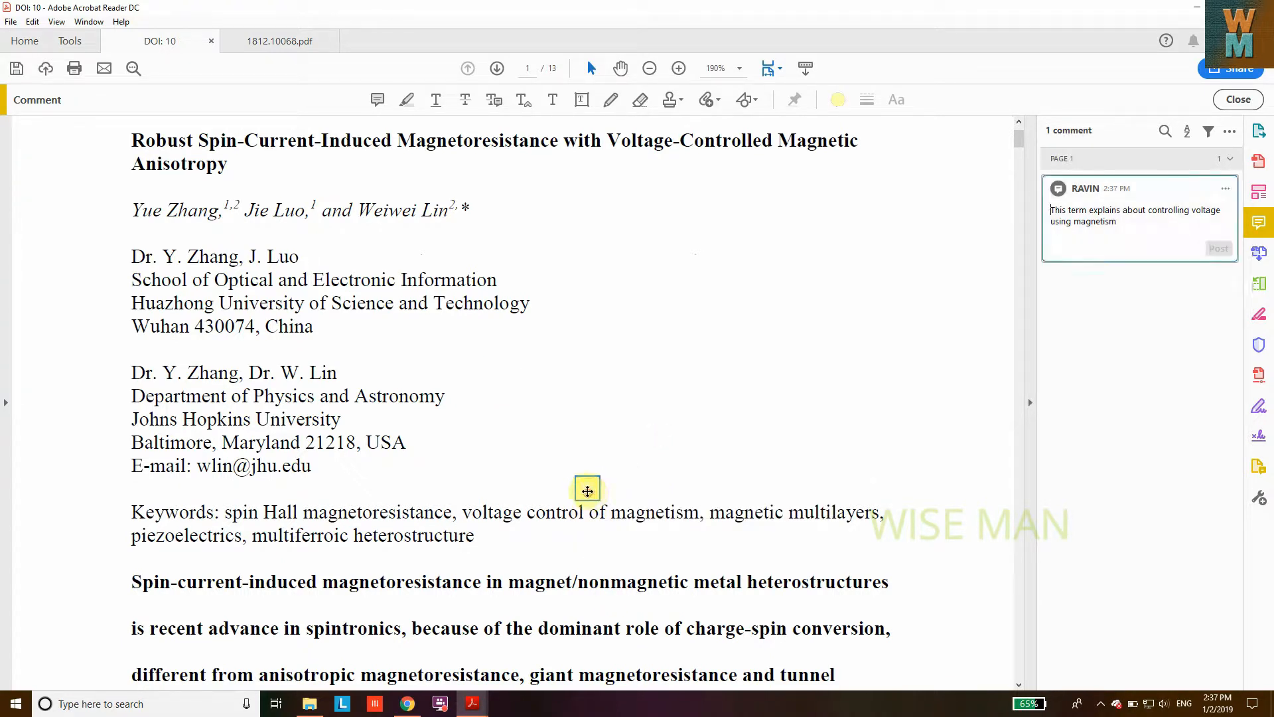
{"action": "right_click", "coordinate": [582, 491]}
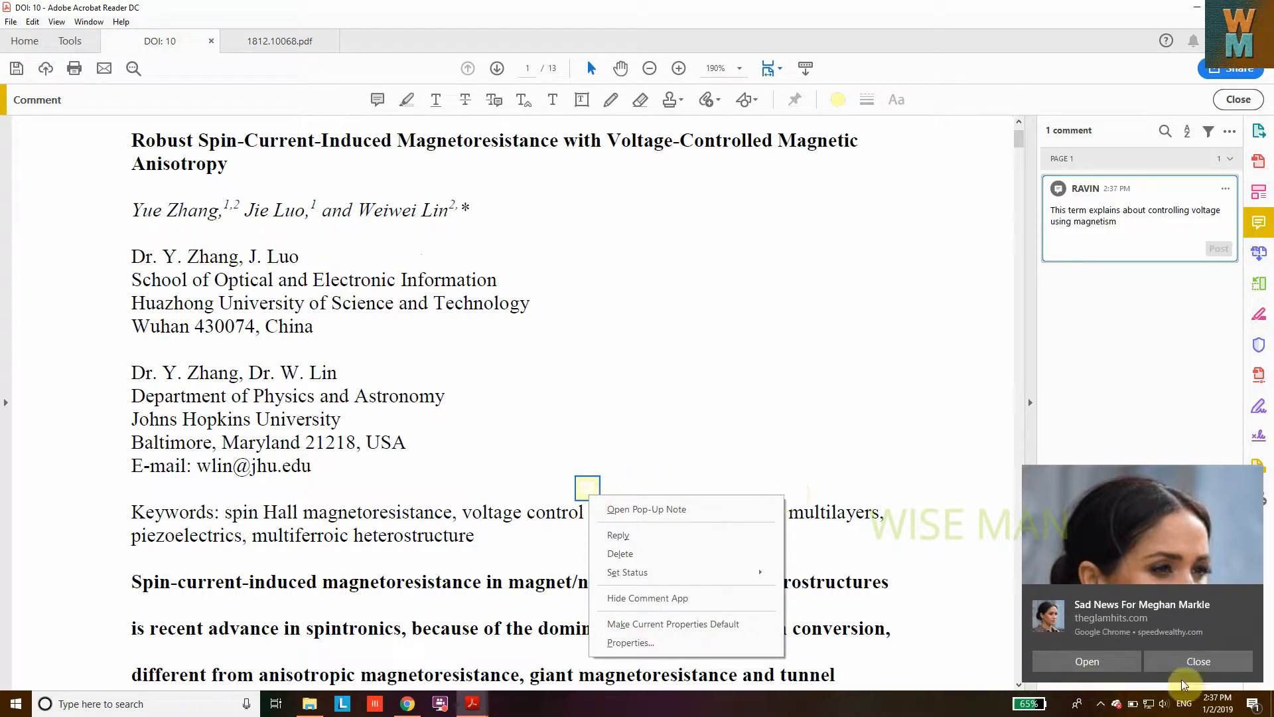
{"action": "left_click", "coordinate": [1200, 665]}
{"action": "right_click", "coordinate": [590, 491]}
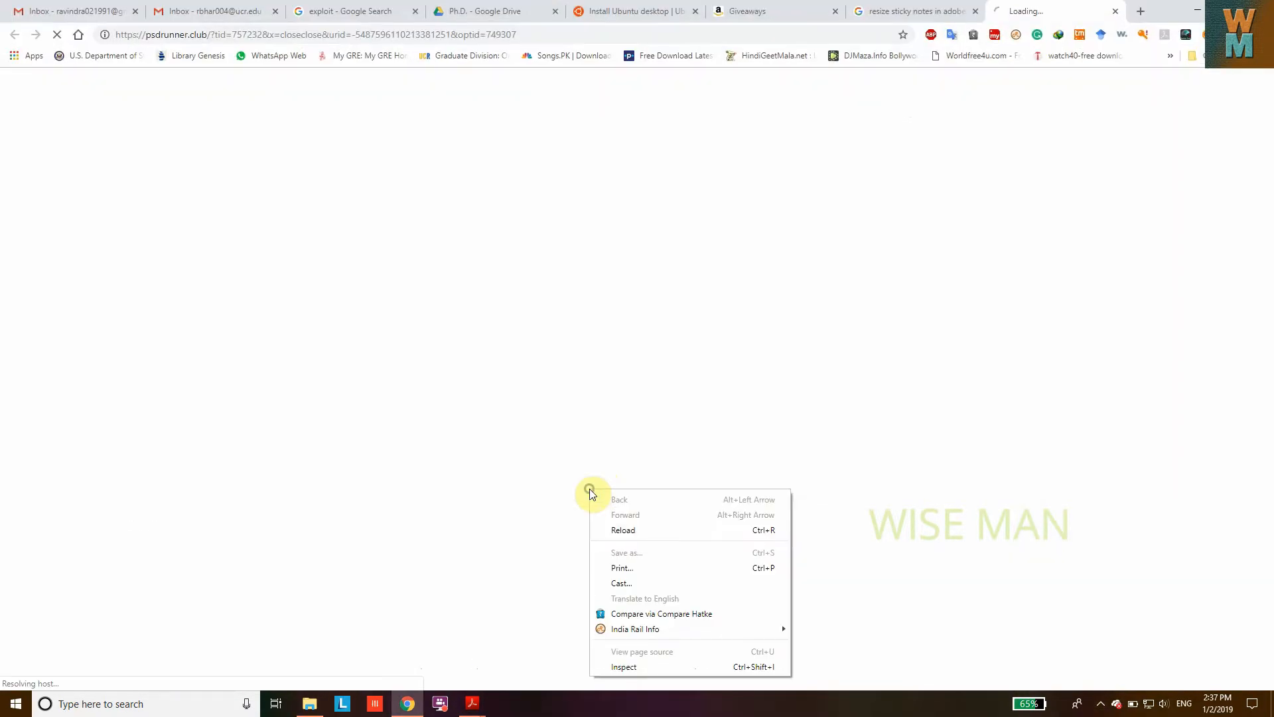
{"action": "left_click", "coordinate": [1115, 12]}
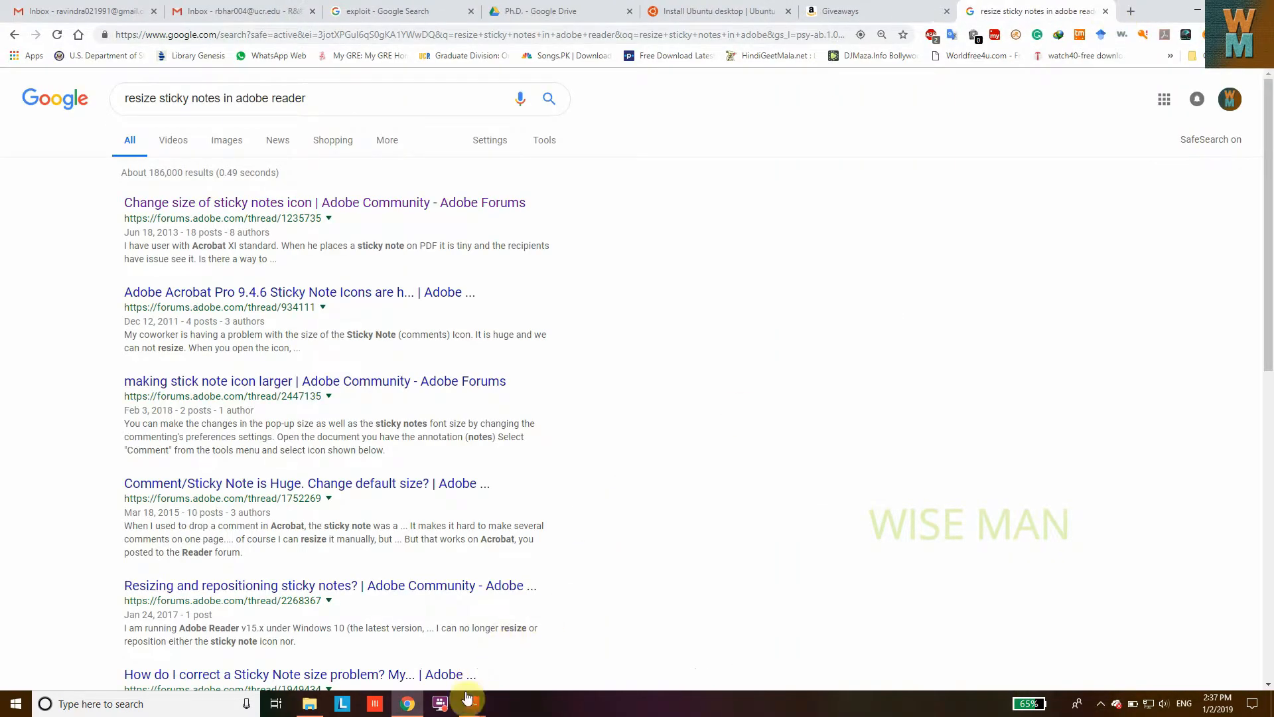
{"action": "left_click", "coordinate": [543, 647]}
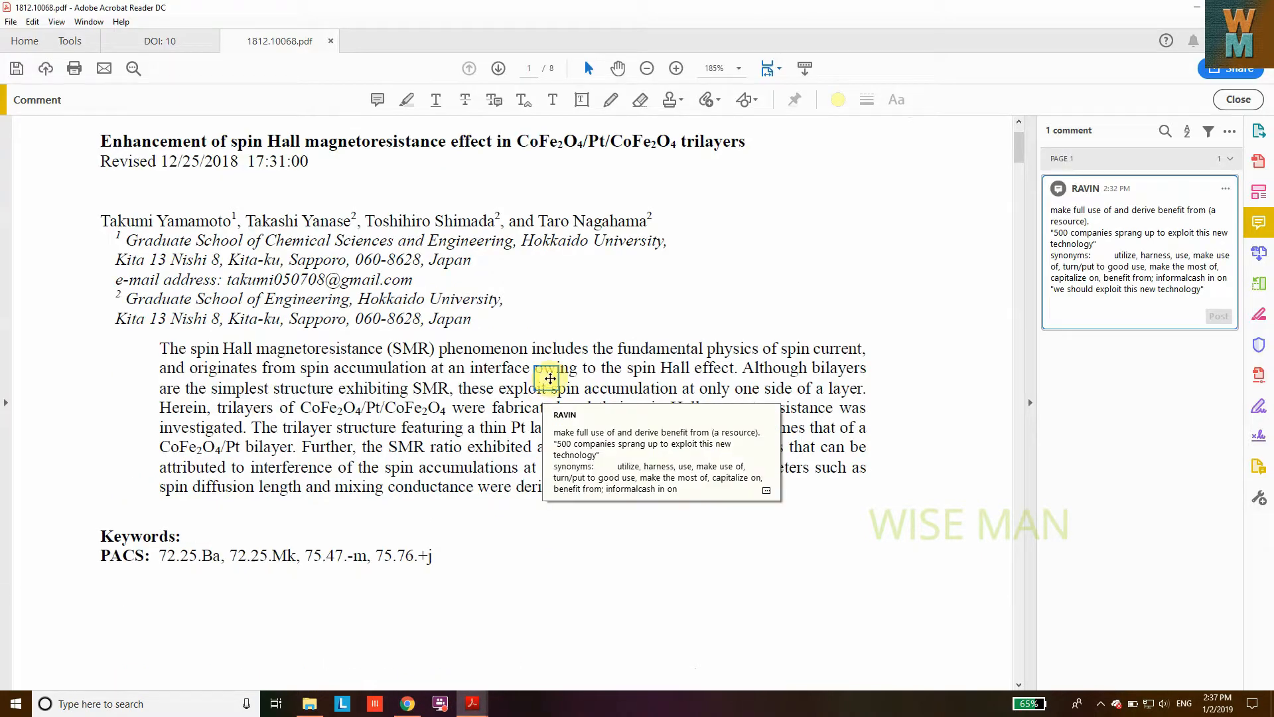
{"action": "left_click", "coordinate": [160, 41]}
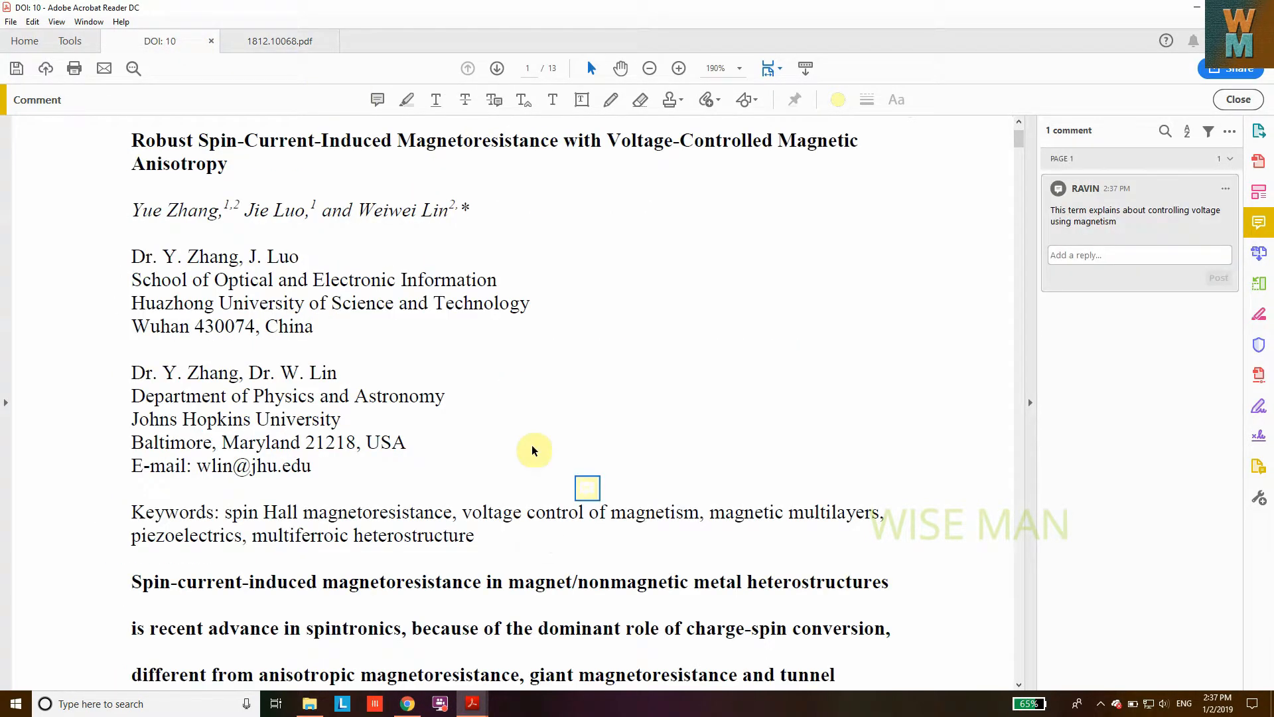
- Adjust the opacity of the sticky note icon above the Keywords line in its properties
{"action": "right_click", "coordinate": [594, 487]}
{"action": "left_click", "coordinate": [615, 635]}
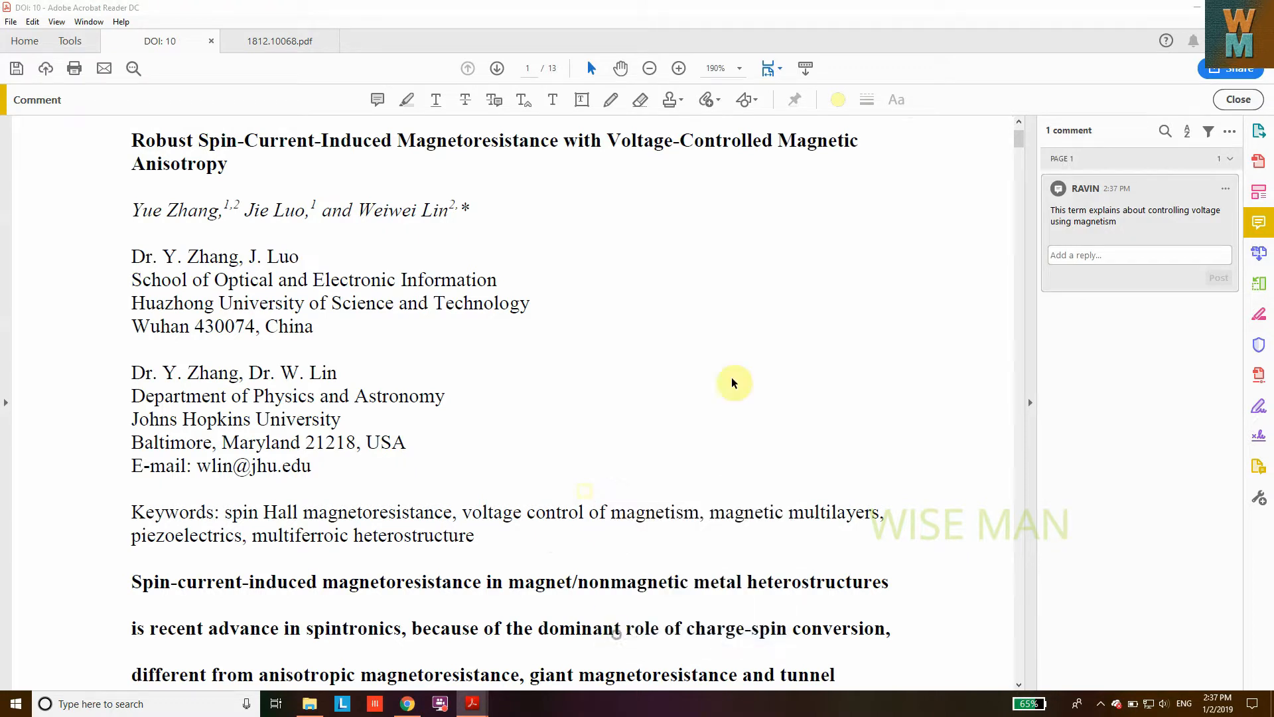
{"action": "left_click_drag", "start_coordinate": [652, 273], "coordinate": [674, 276]}
{"action": "left_click", "coordinate": [647, 372]}
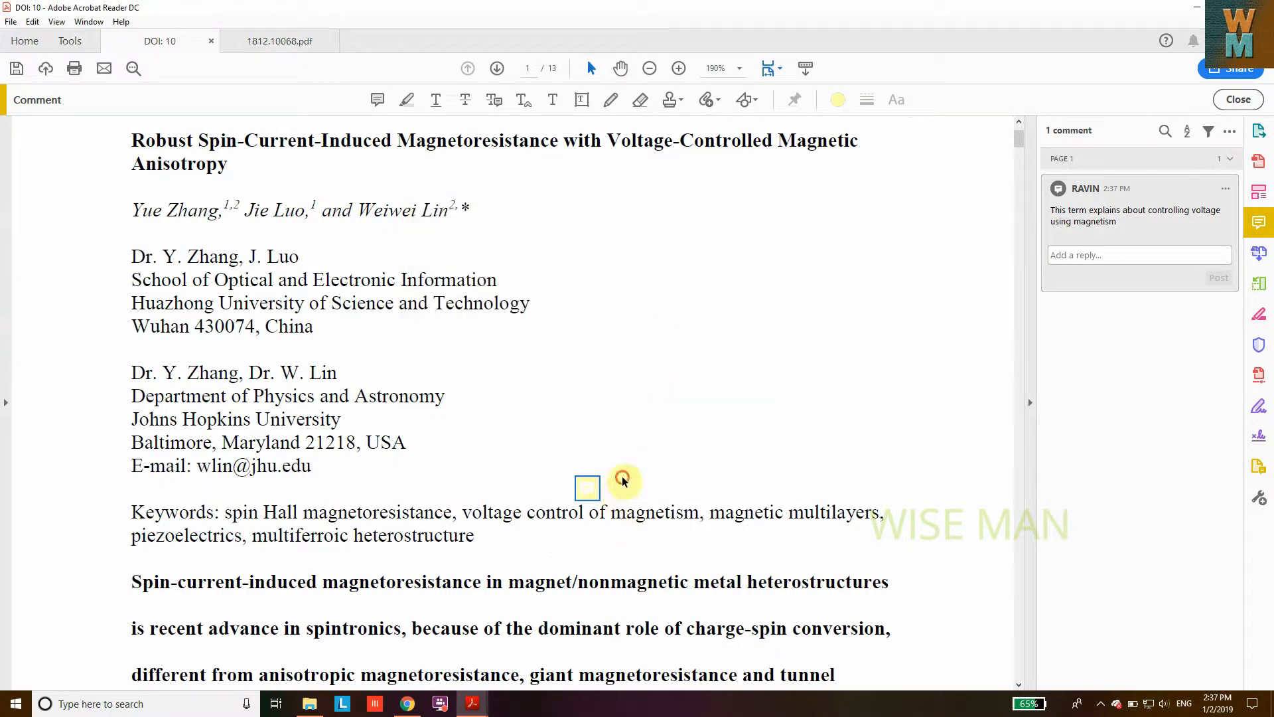
- Set the pop-up opacity to 100 and the comment font size to 14 in the commenting preferences, and check the note's pop-up text
{"action": "left_click", "coordinate": [1230, 132]}
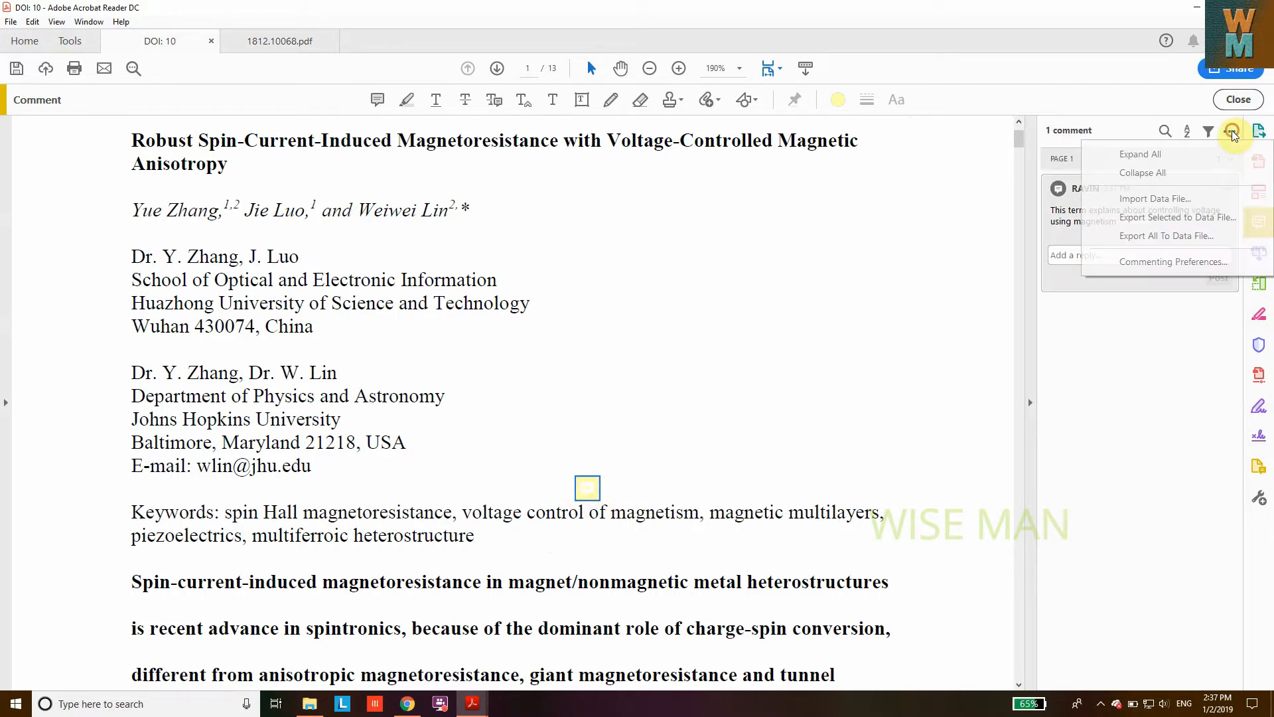
{"action": "left_click", "coordinate": [1173, 262]}
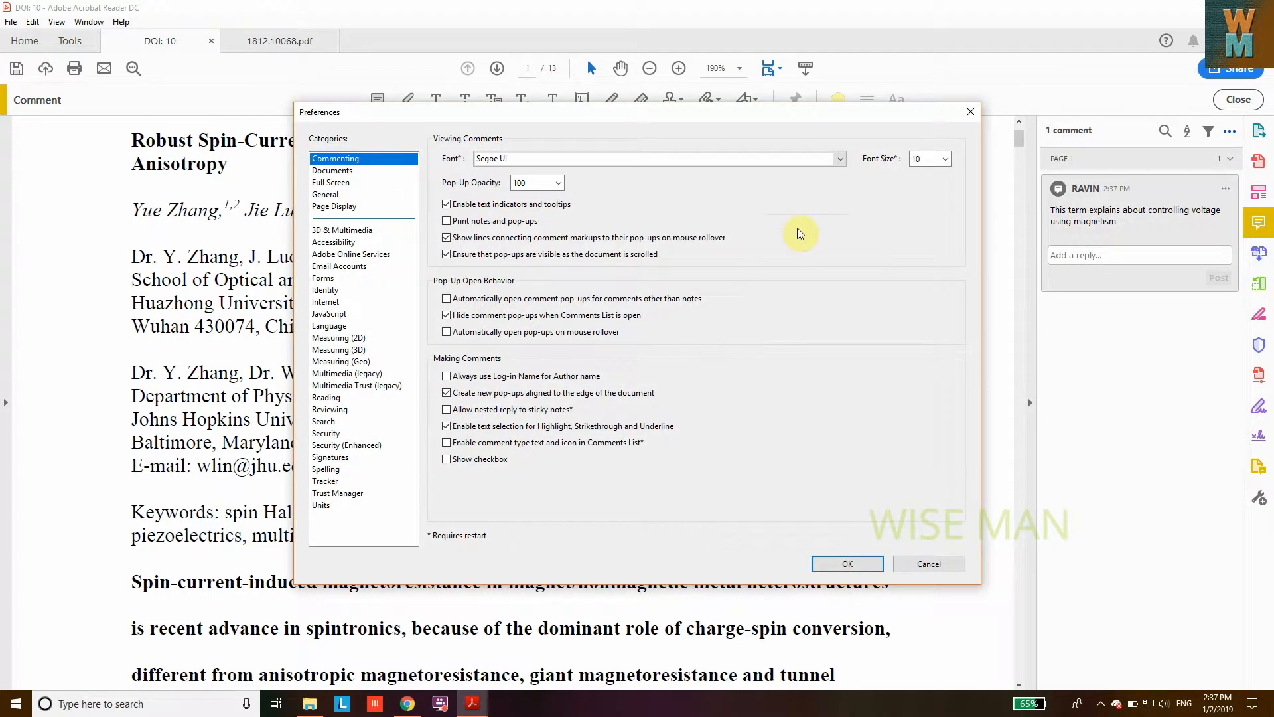
{"action": "left_click", "coordinate": [558, 183]}
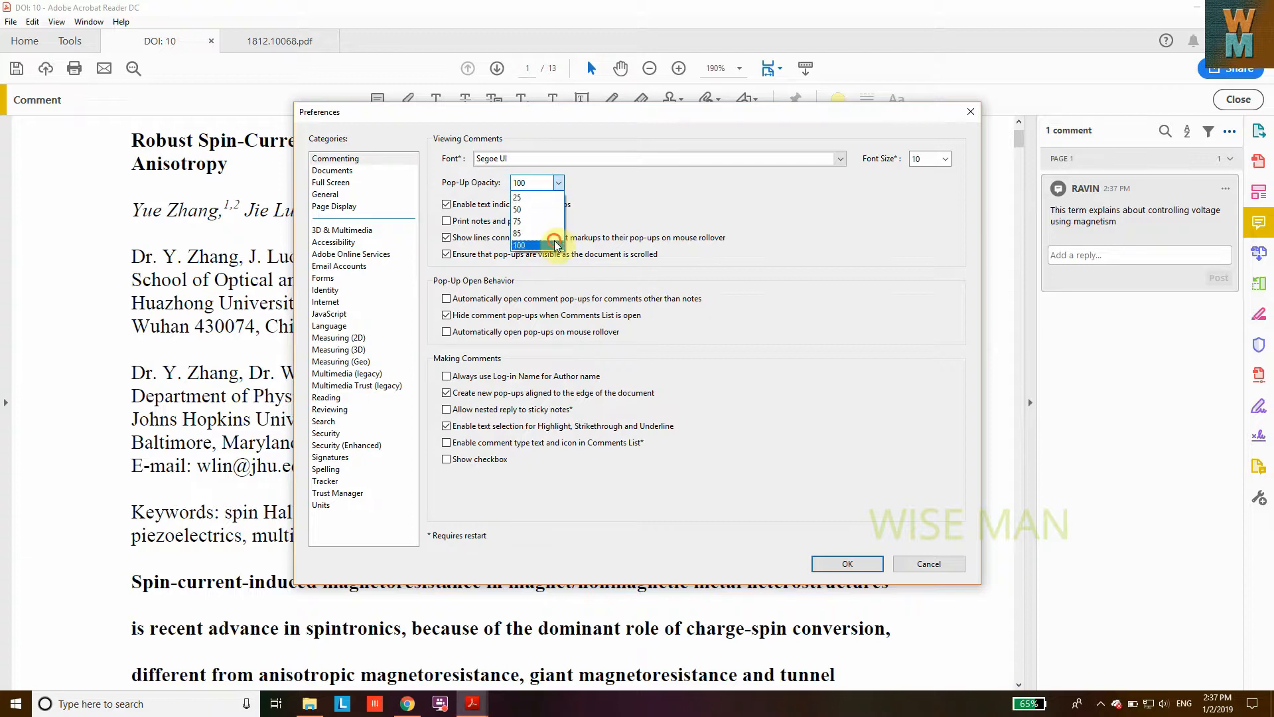
{"action": "left_click", "coordinate": [556, 245]}
{"action": "left_click", "coordinate": [946, 159]}
{"action": "left_click", "coordinate": [932, 229]}
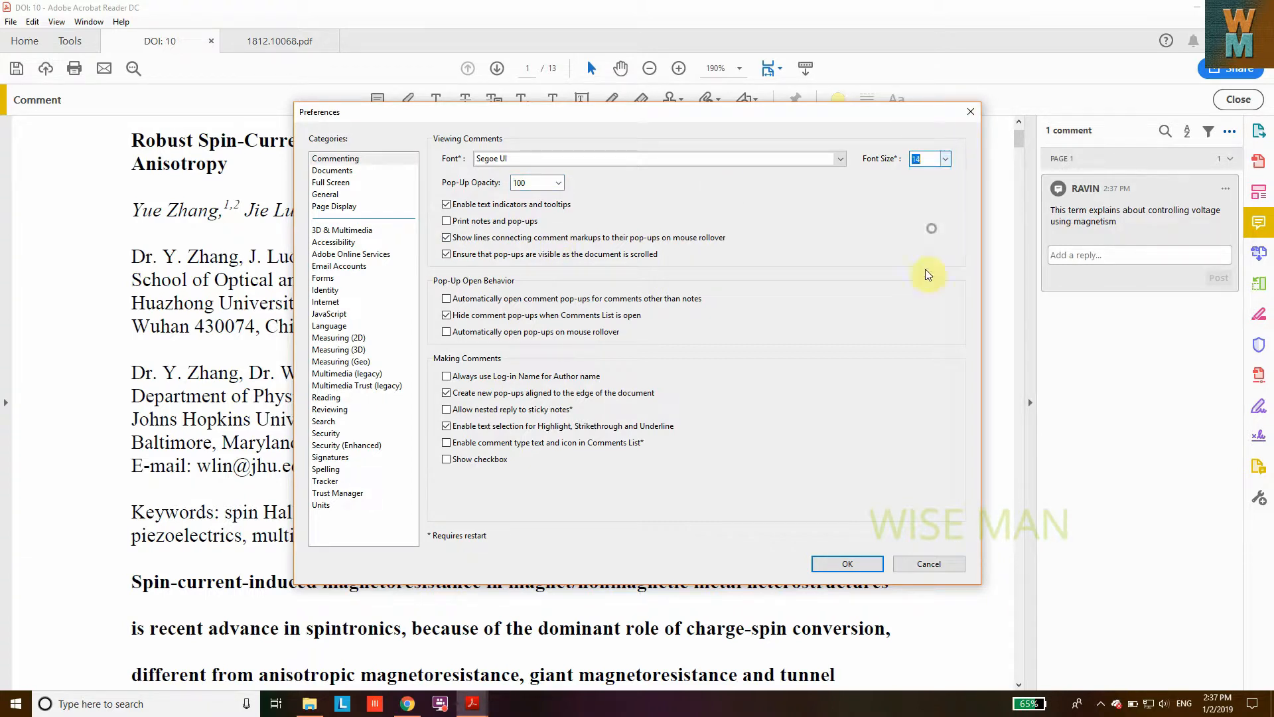
{"action": "left_click", "coordinate": [847, 564]}
{"action": "right_click", "coordinate": [587, 489]}
{"action": "left_click", "coordinate": [708, 425]}
{"action": "mouse_move", "coordinate": [591, 483]}
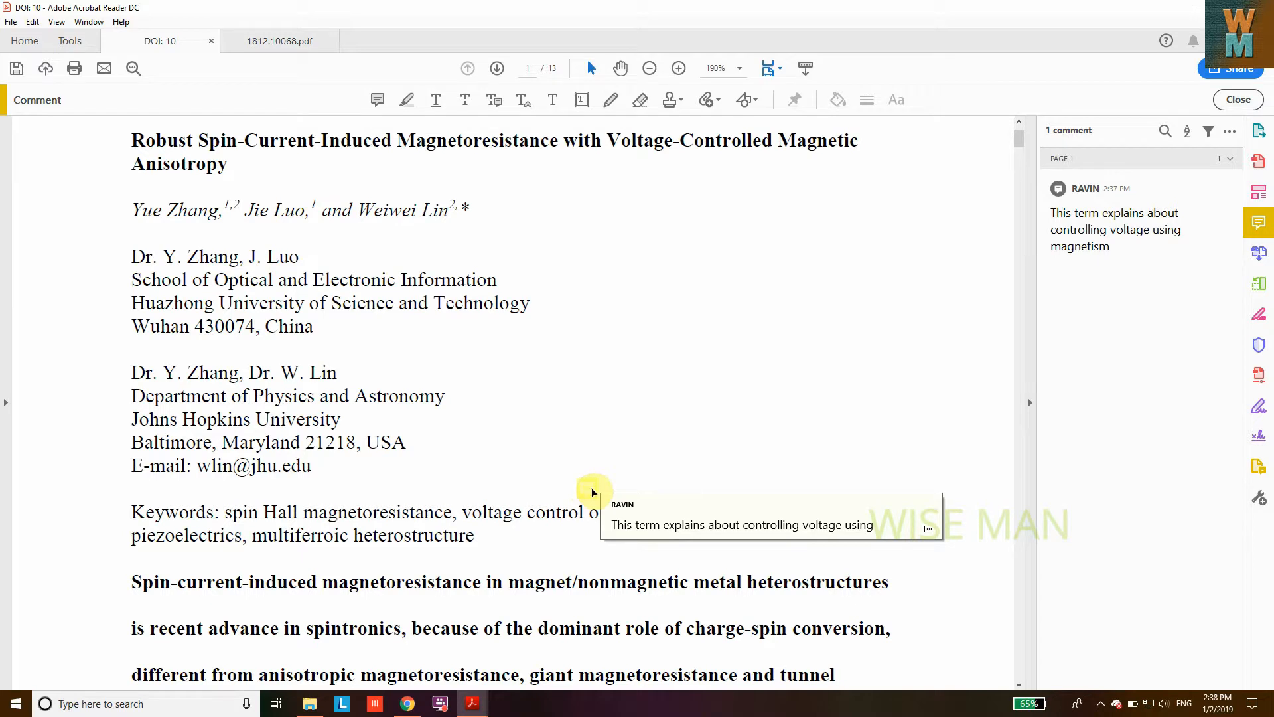
- Change the color of the sticky note icon to bright yellow
{"action": "right_click", "coordinate": [591, 492]}
{"action": "left_click", "coordinate": [647, 638]}
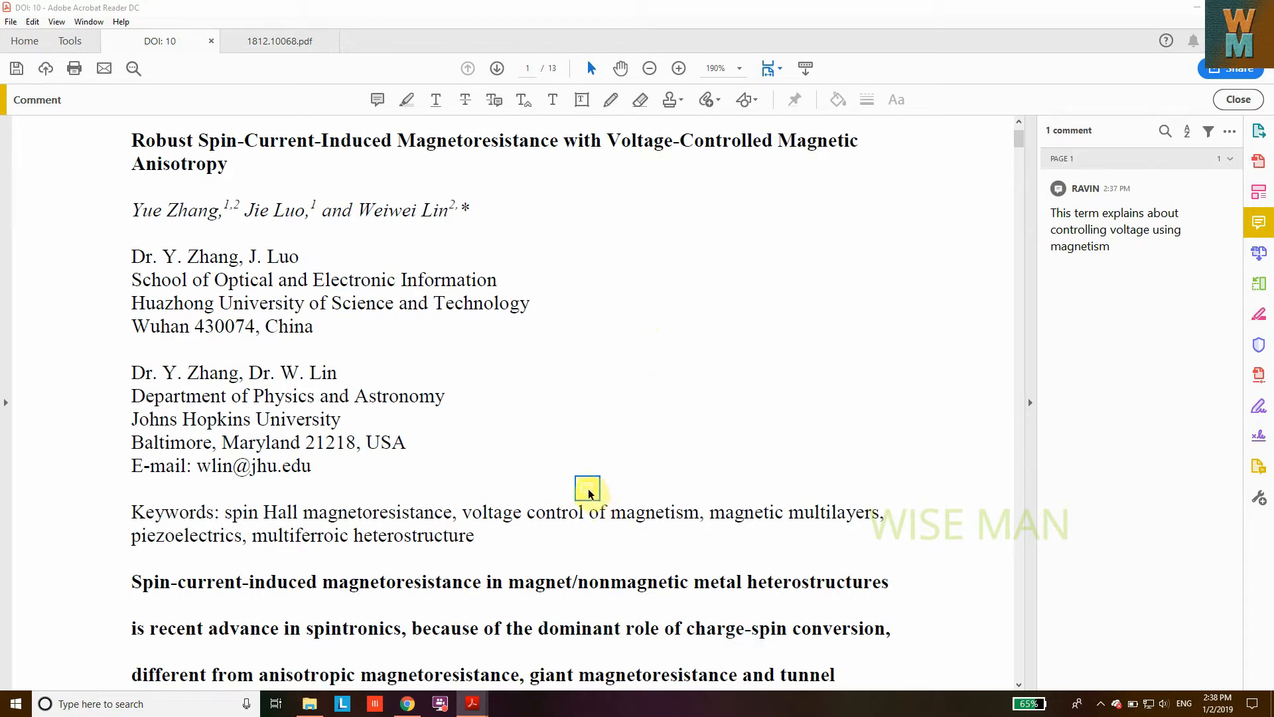
{"action": "left_click", "coordinate": [621, 233]}
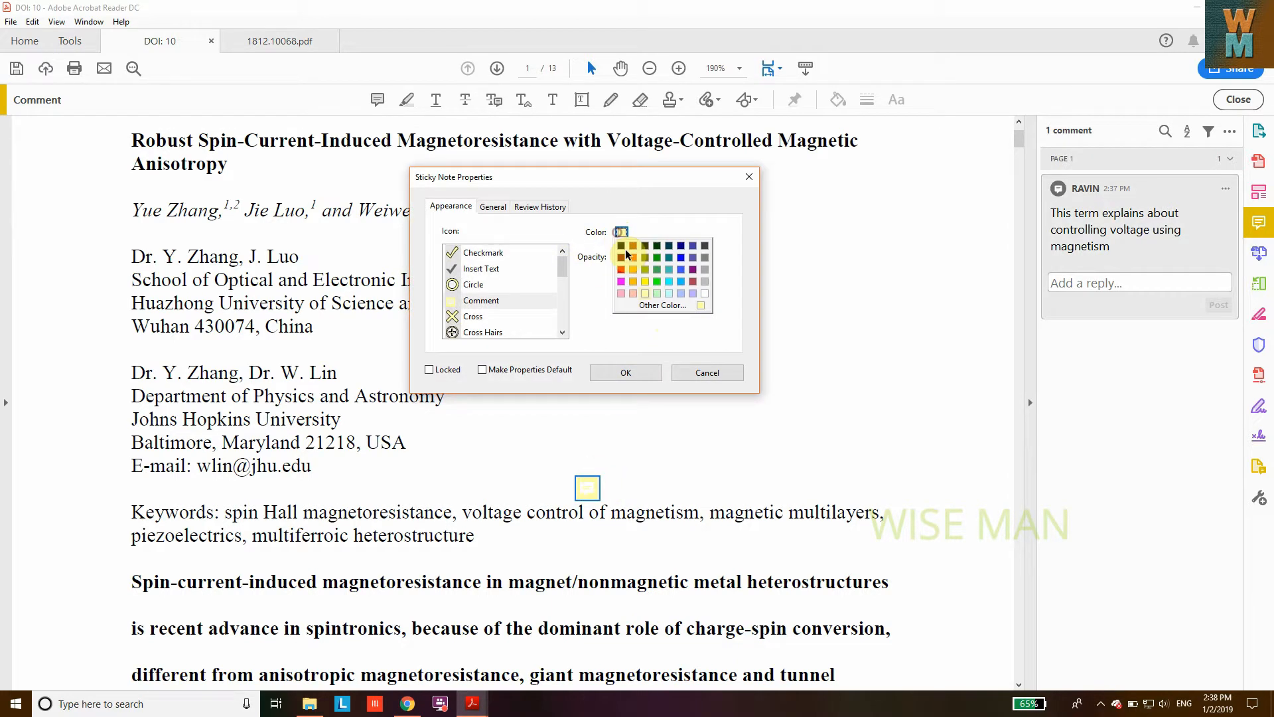
{"action": "left_click", "coordinate": [648, 282]}
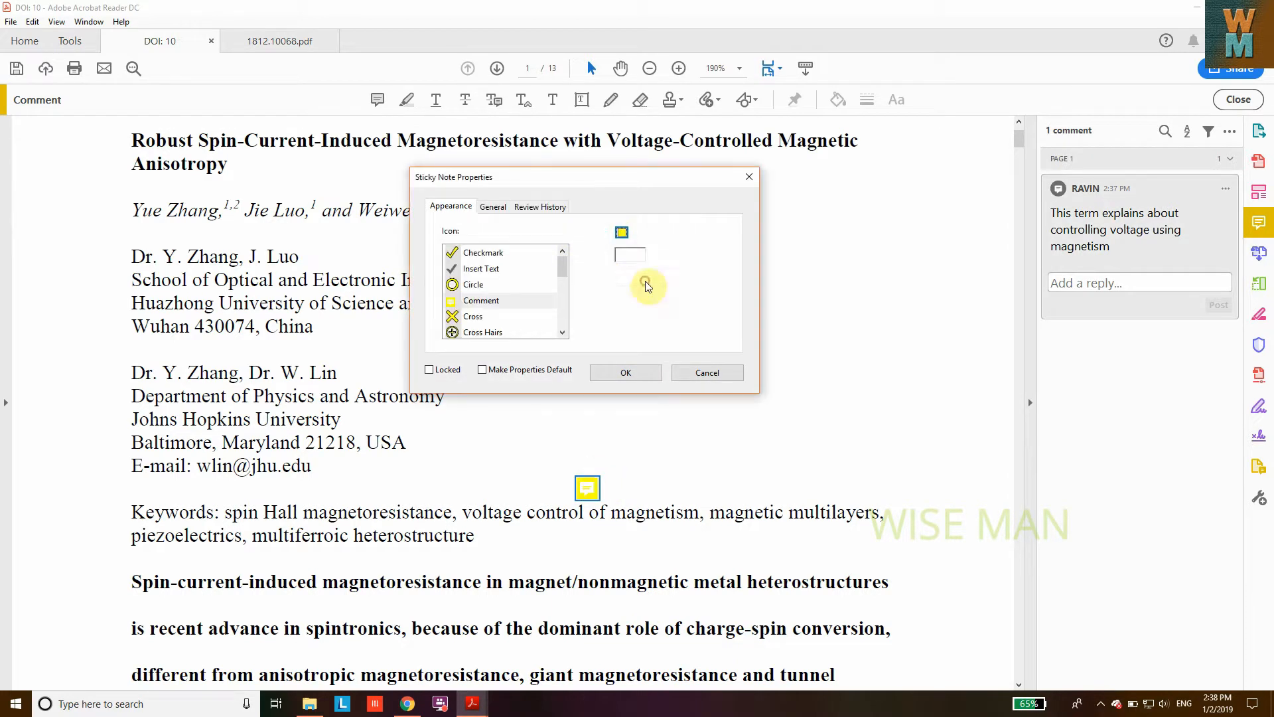
{"action": "left_click", "coordinate": [626, 373]}
- Change the color of the sticky note icon to orange and deselect the note
{"action": "right_click", "coordinate": [587, 498]}
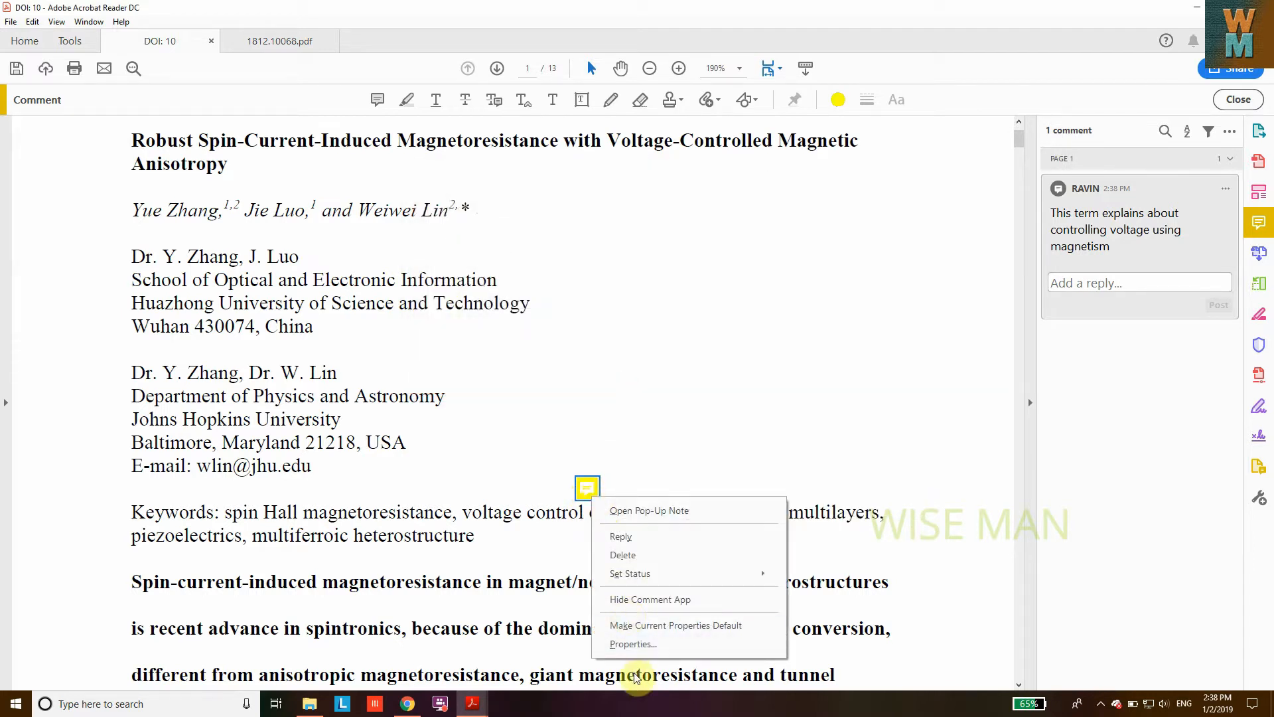
{"action": "left_click", "coordinate": [624, 644]}
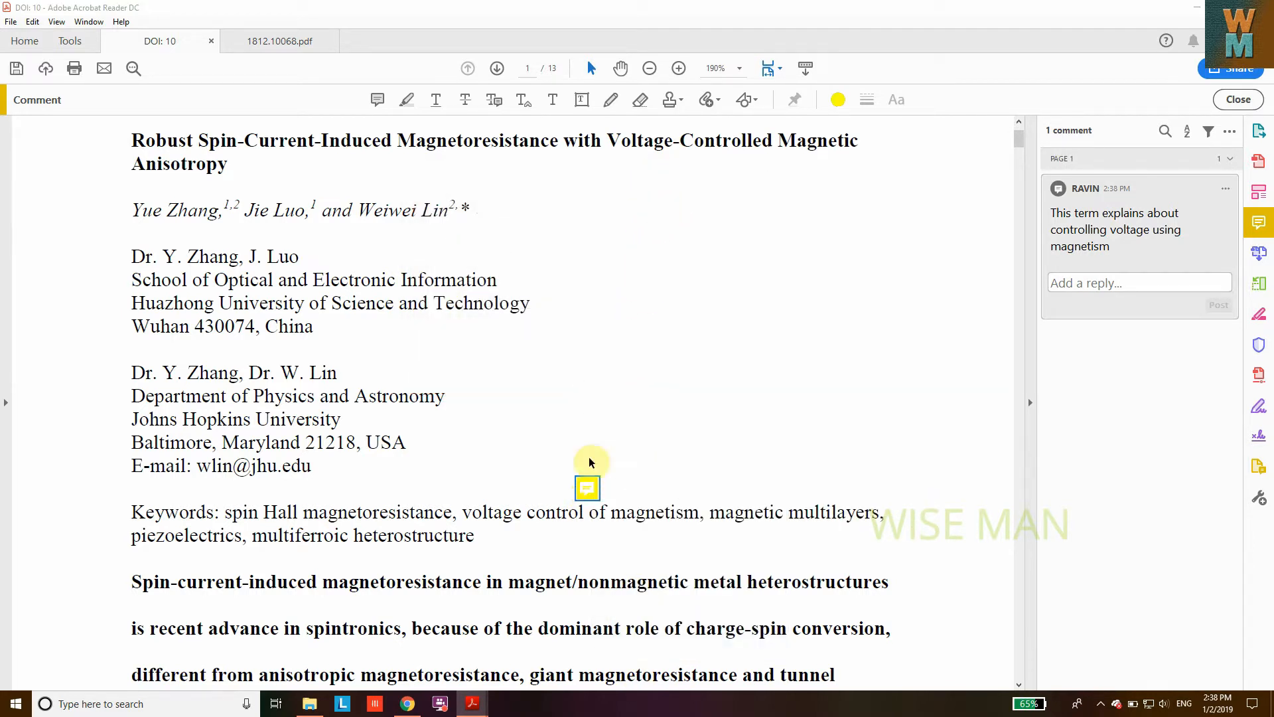
{"action": "left_click", "coordinate": [621, 231]}
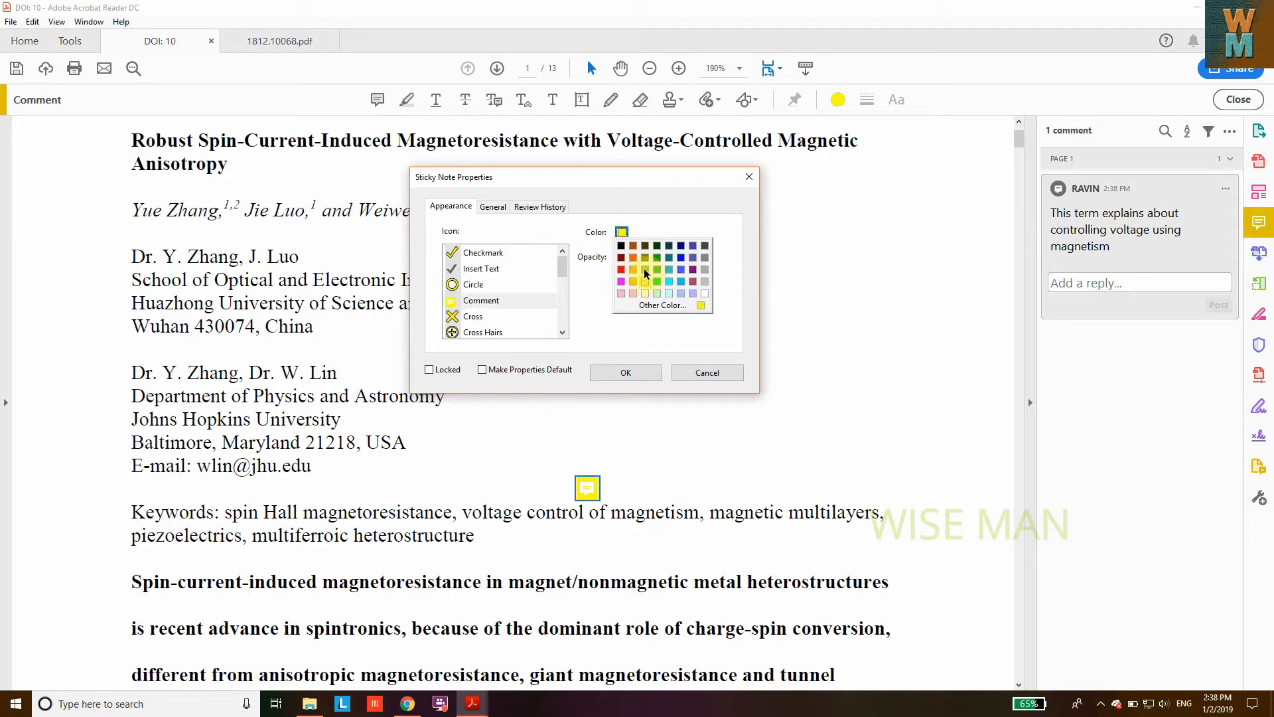
{"action": "left_click", "coordinate": [631, 272]}
{"action": "left_click", "coordinate": [631, 374]}
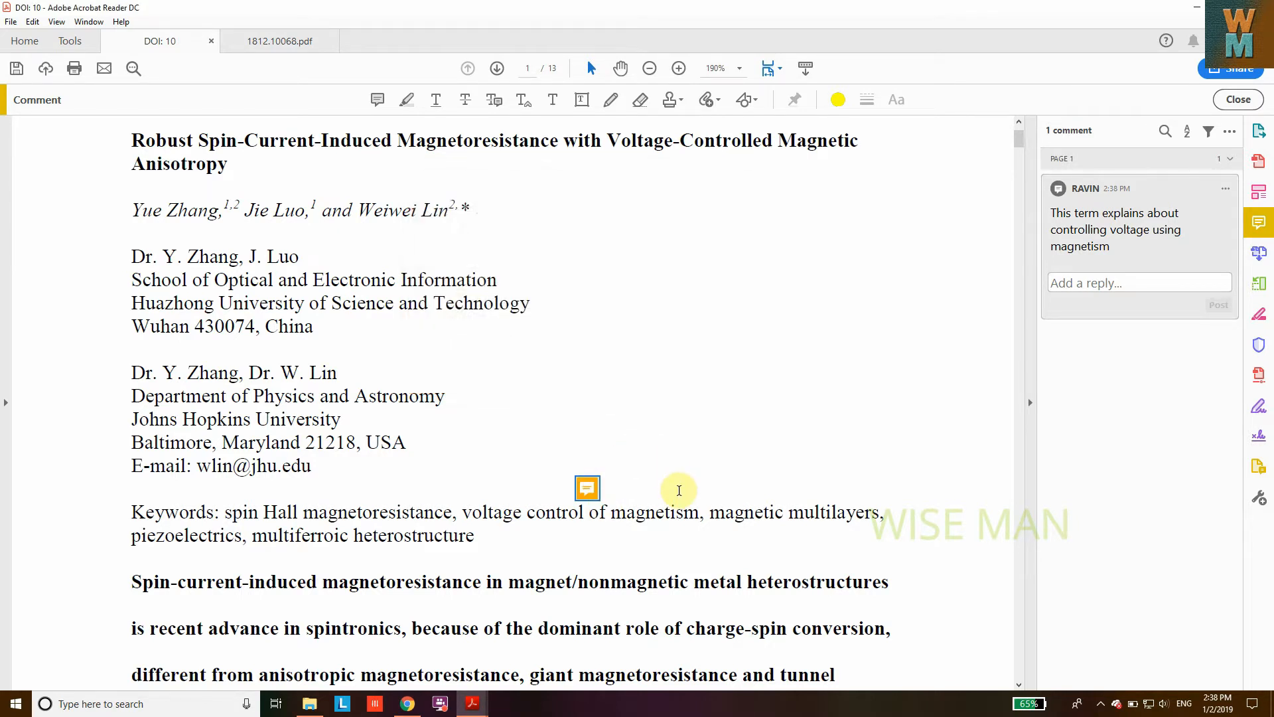
{"action": "left_click", "coordinate": [677, 492]}
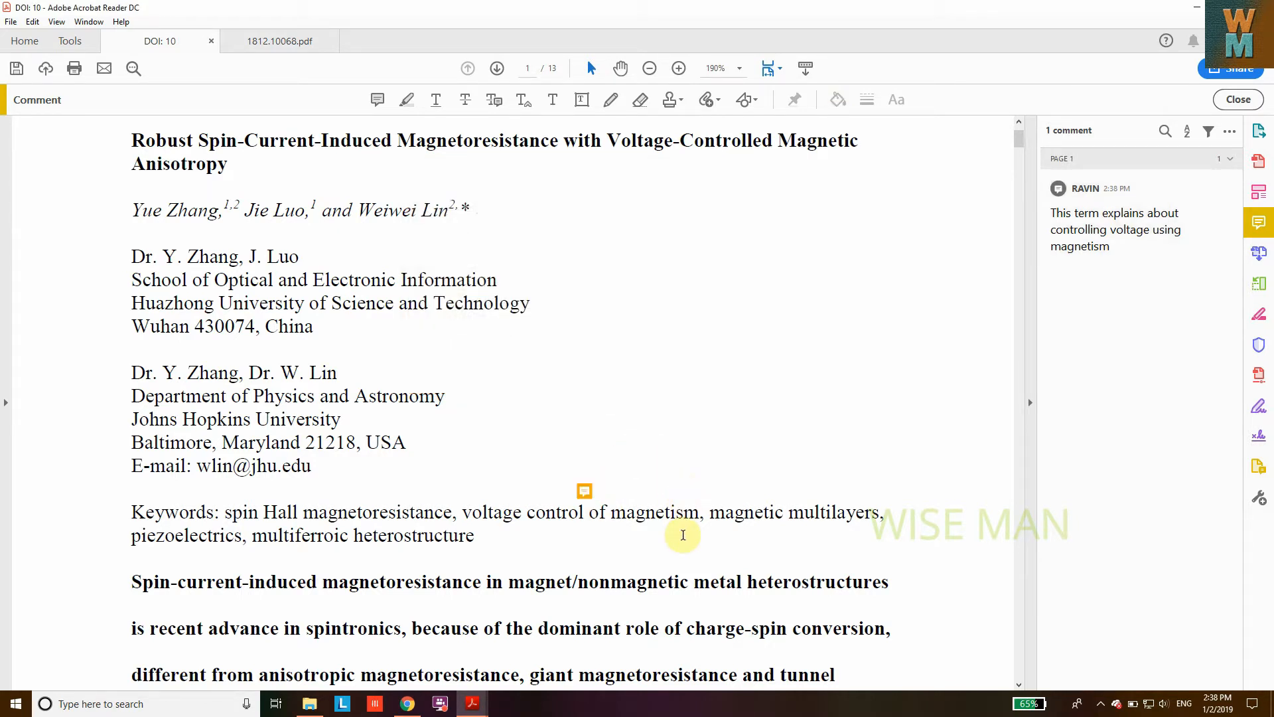